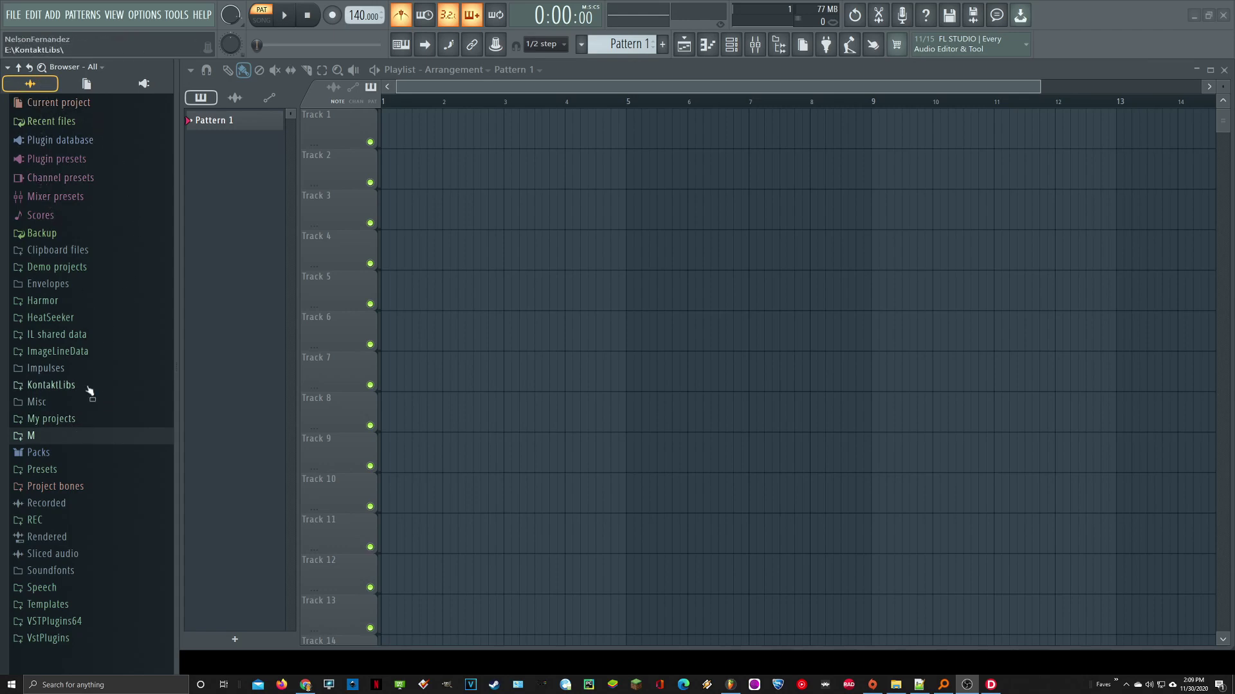
- Expand the M folder and its Drum Kits folder in the browser
left_click(31, 438)
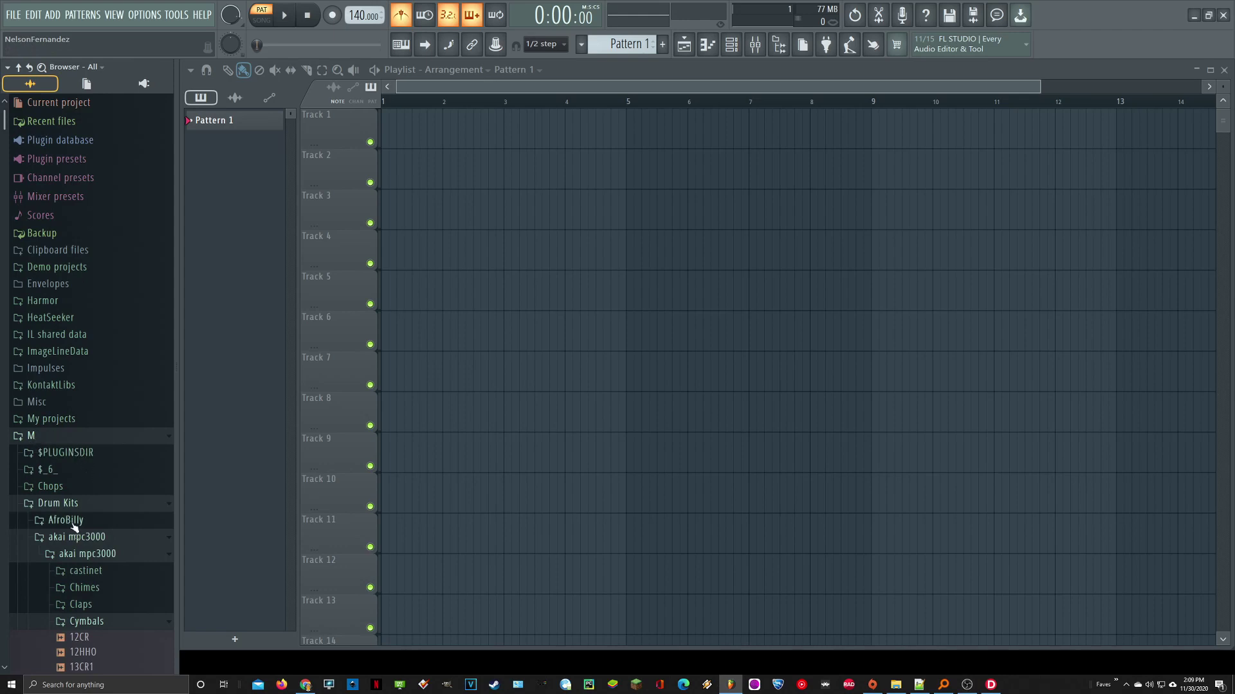
left_click(58, 503)
left_click(62, 504)
left_click(24, 69)
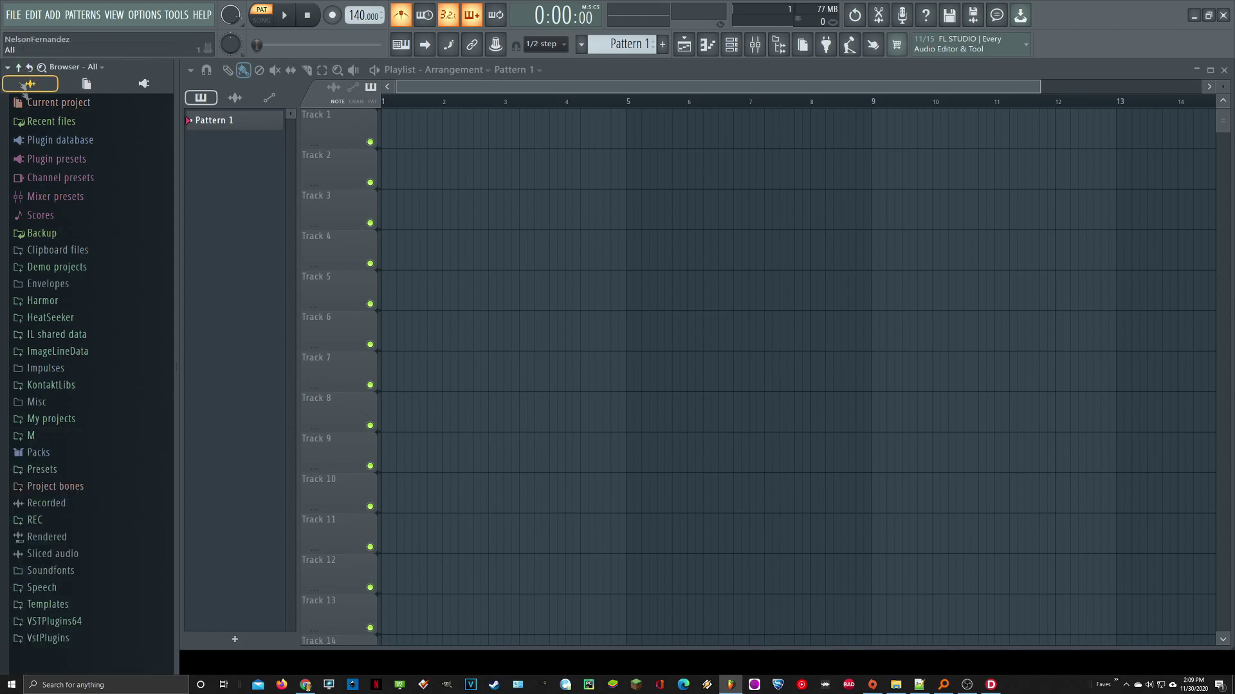
left_click(30, 437)
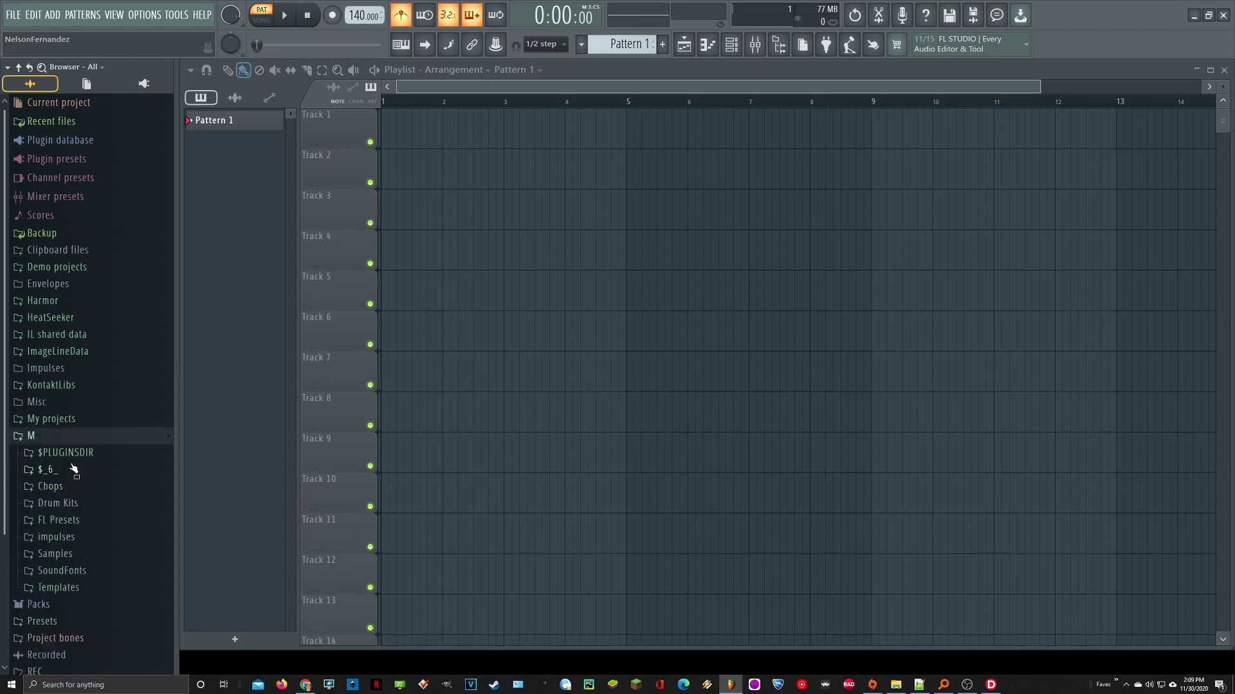
left_click(58, 504)
- Scroll through the listed kit folders and bring up the Drum Kits folder's options
scroll(63, 507, "down", 10)
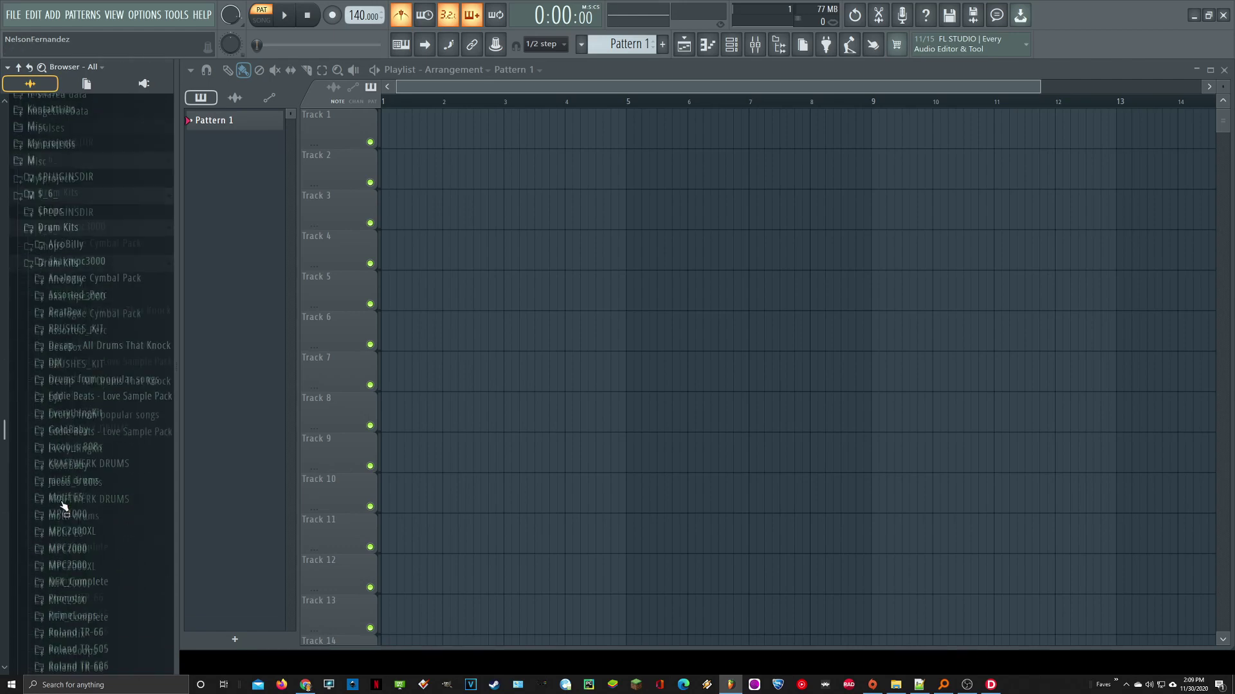
scroll(64, 507, "down", 3)
scroll(64, 507, "up", 5)
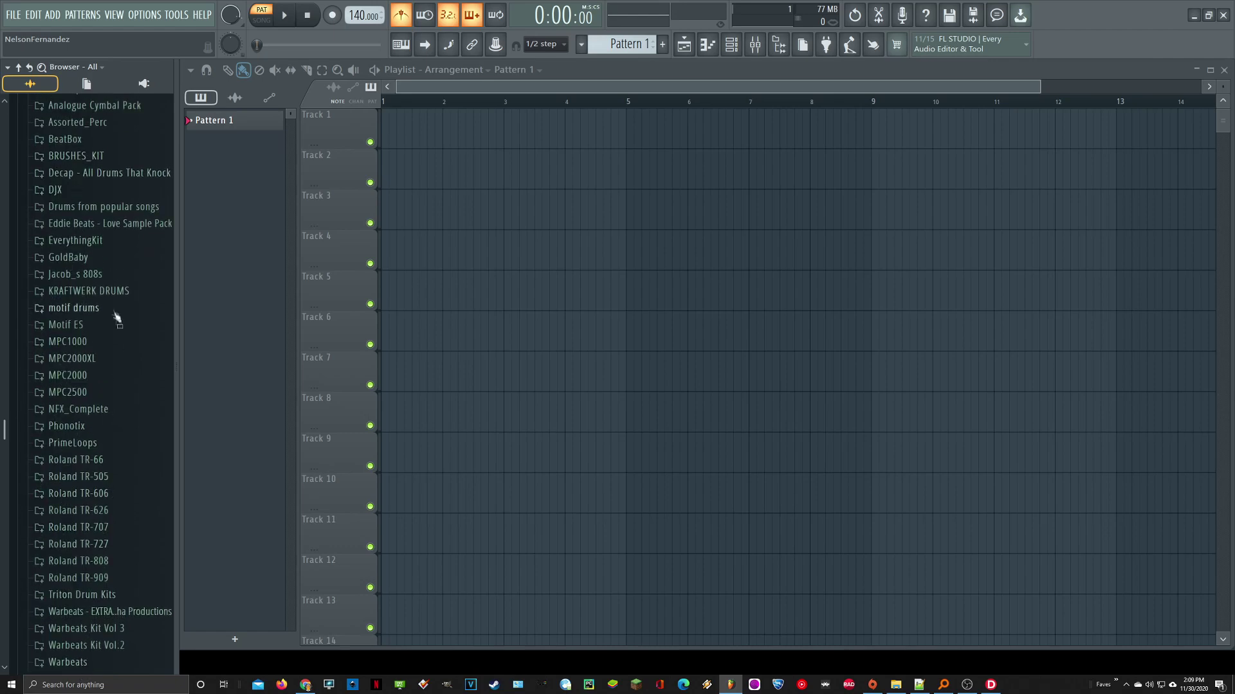
scroll(82, 244, "up", 4)
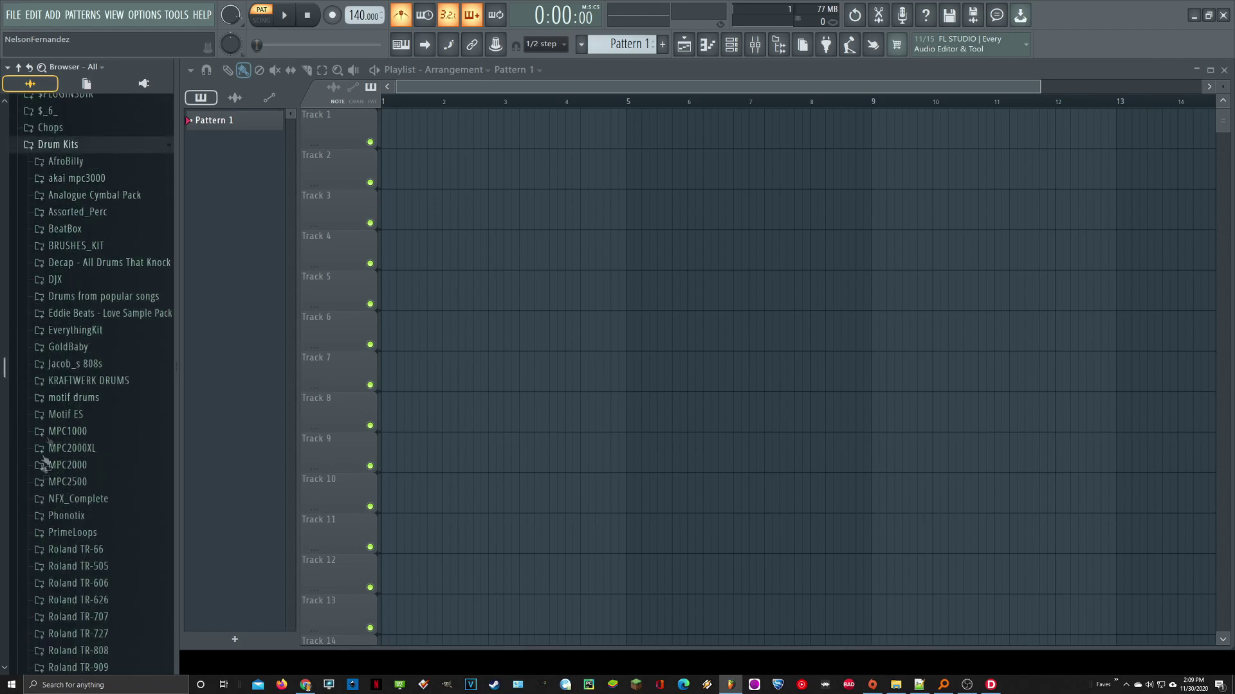
scroll(52, 466, "down", 8)
scroll(58, 489, "up", 6)
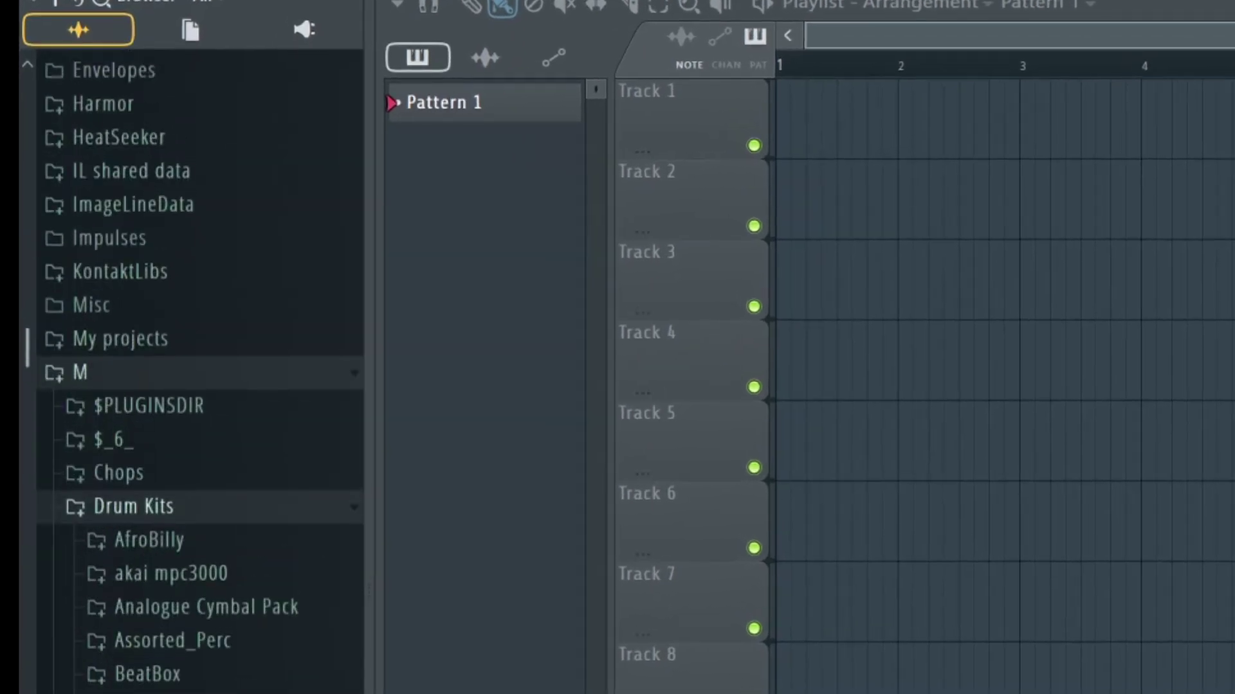
scroll(168, 515, "down", 4)
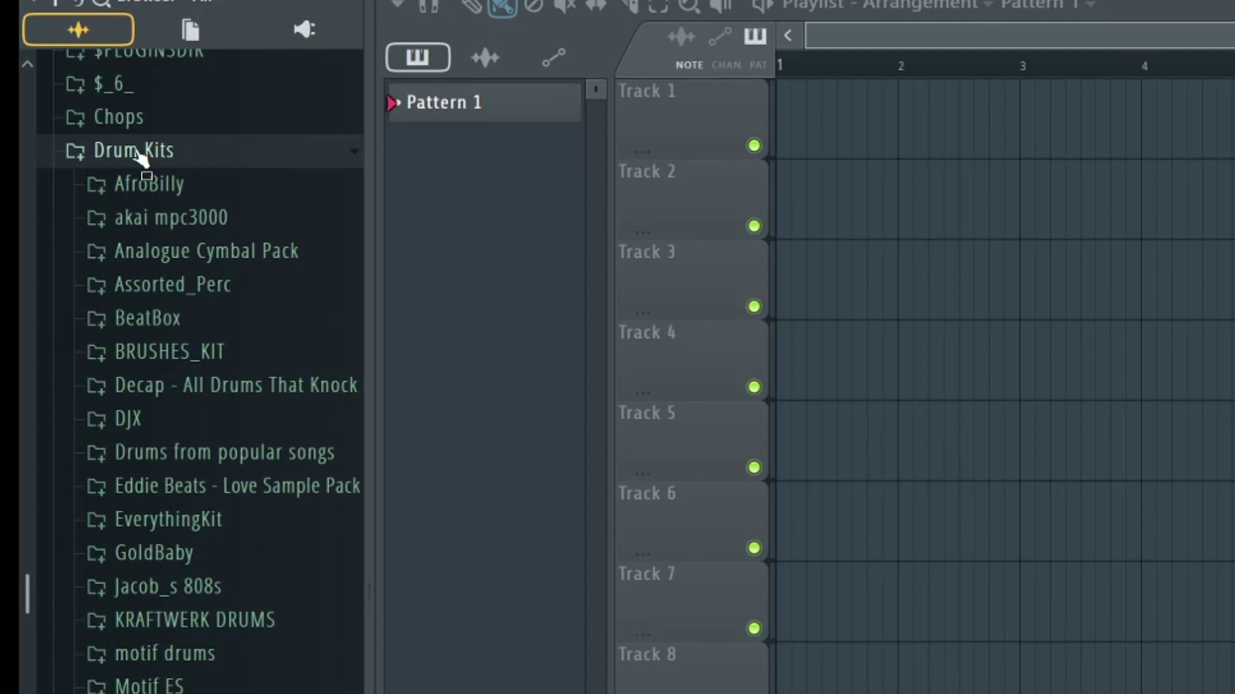
right_click(137, 153)
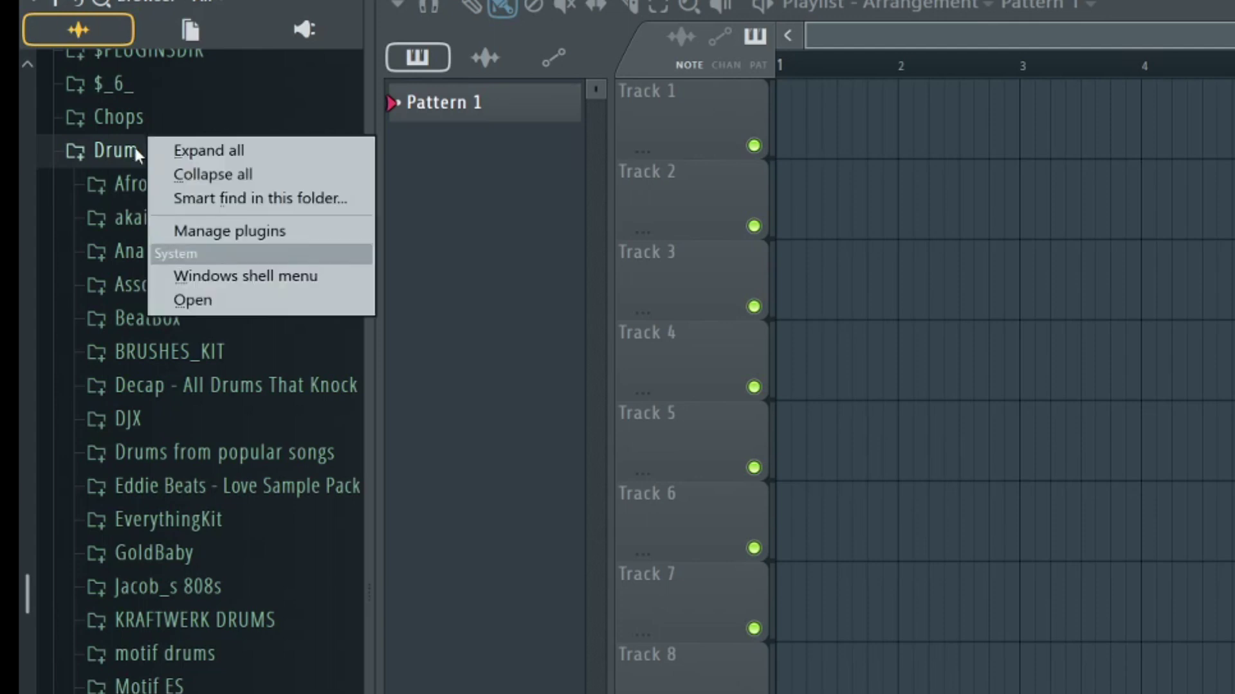
- Smart-find 'cym' within Drum Kits and select the J_CYM1 sample in Chimes
left_click(224, 201)
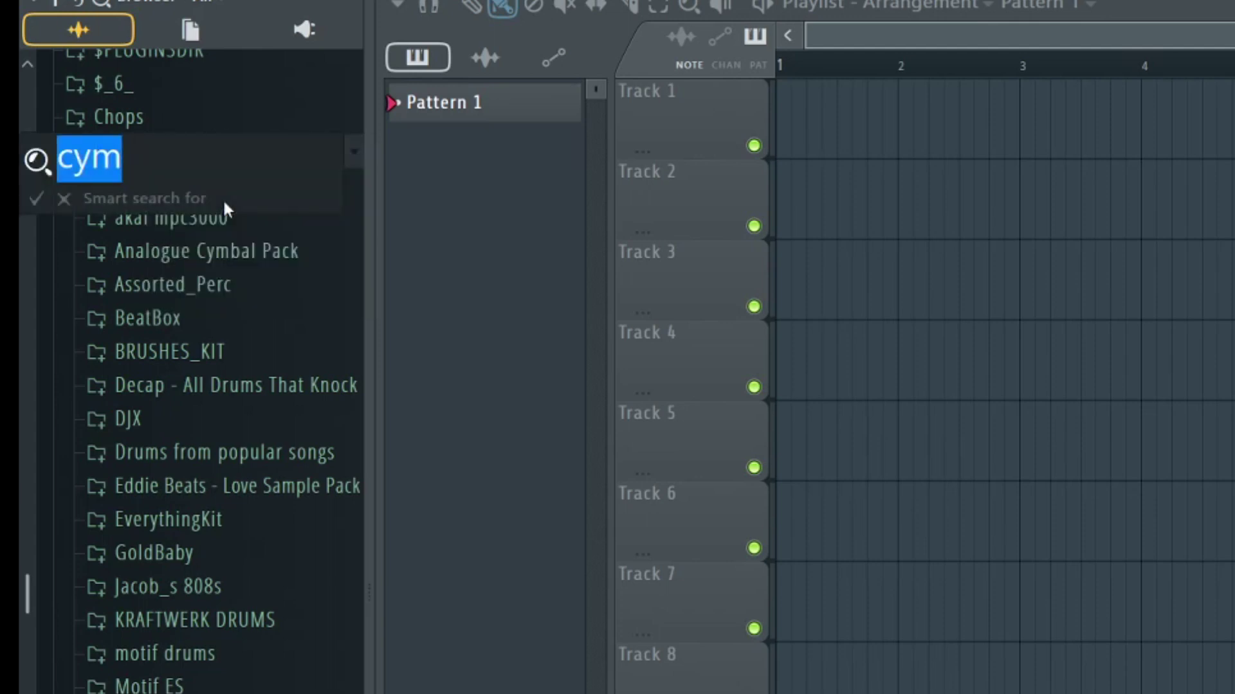
left_click(37, 203)
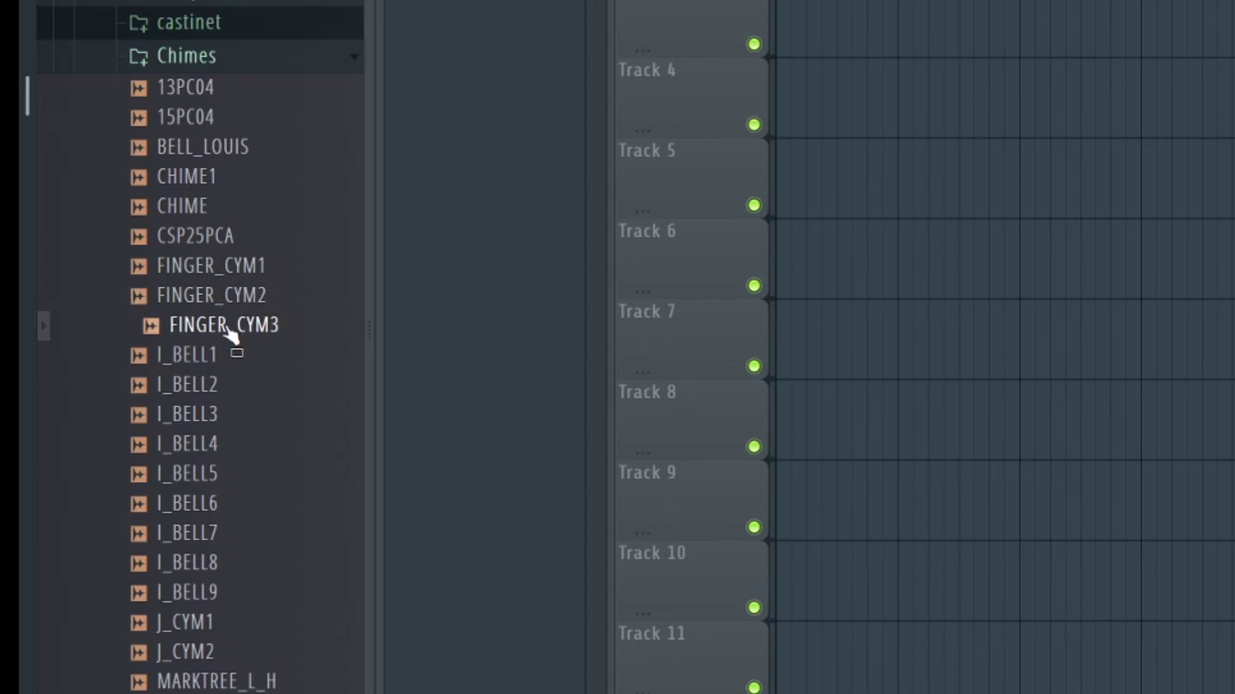
left_click_drag(209, 347, 221, 643)
left_click(219, 625)
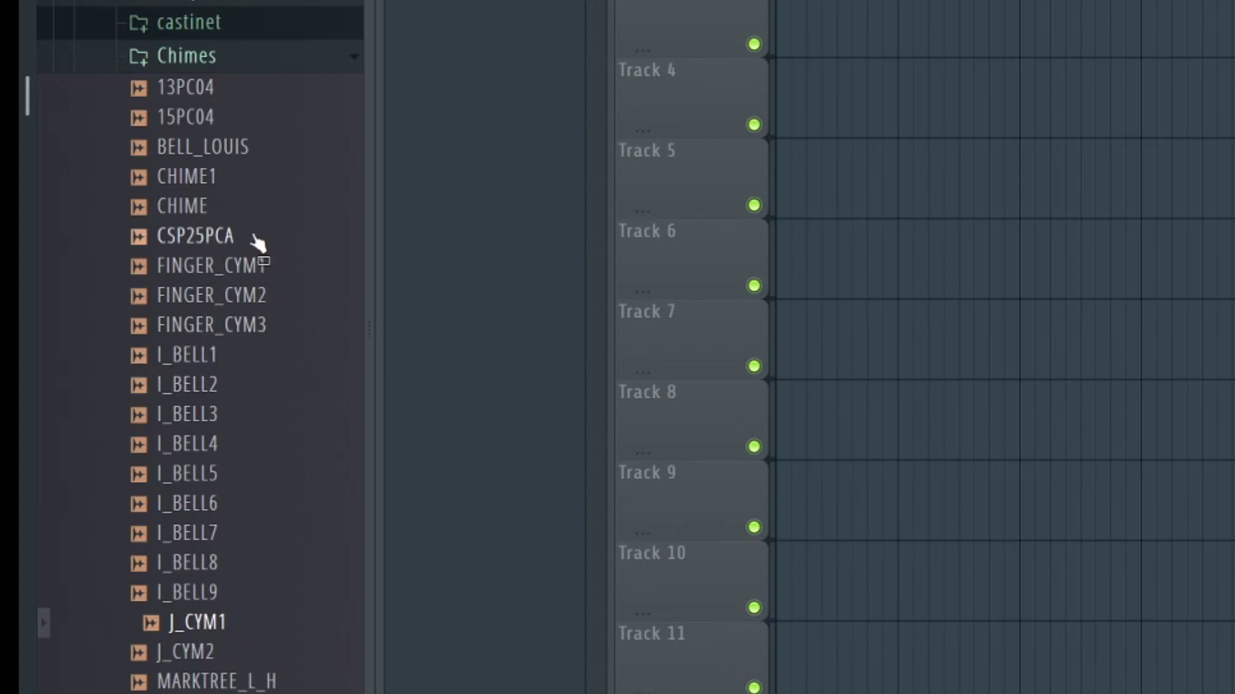
- Scroll to the Chimes samples and drag FINGER_CYM1 and FINGER_CYM3 out of the browser
scroll(273, 294, "down", 8)
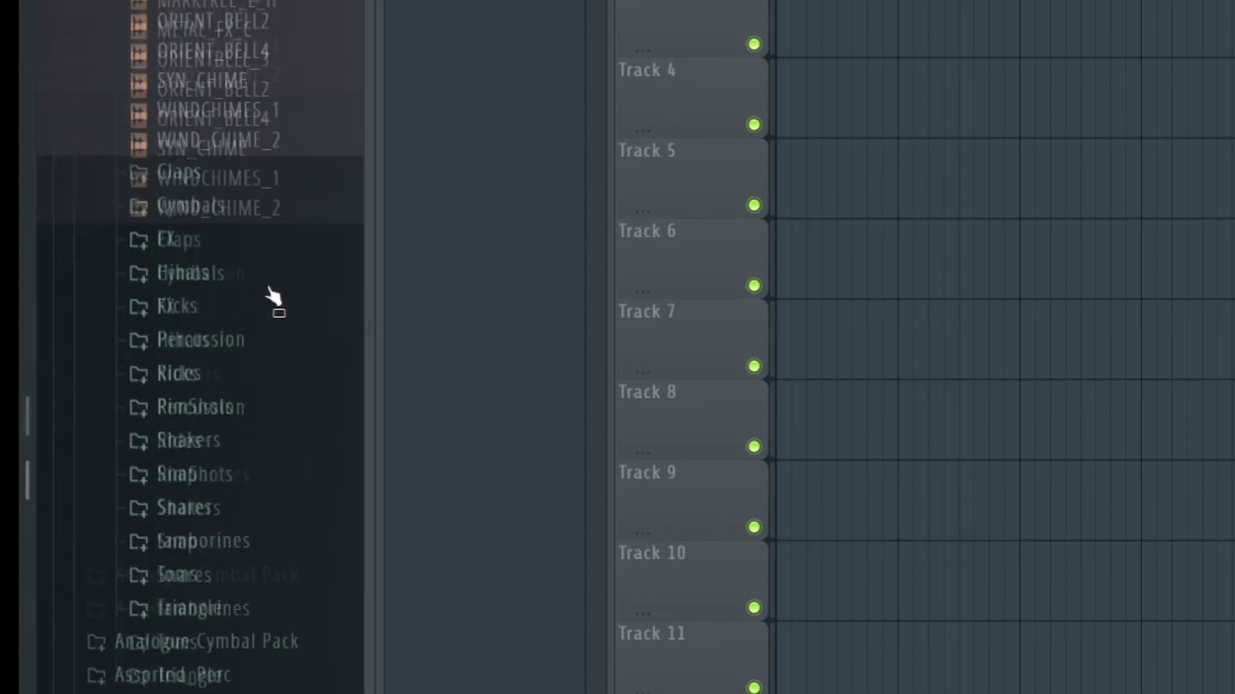
scroll(273, 295, "down", 3)
scroll(273, 296, "up", 12)
scroll(274, 296, "down", 2)
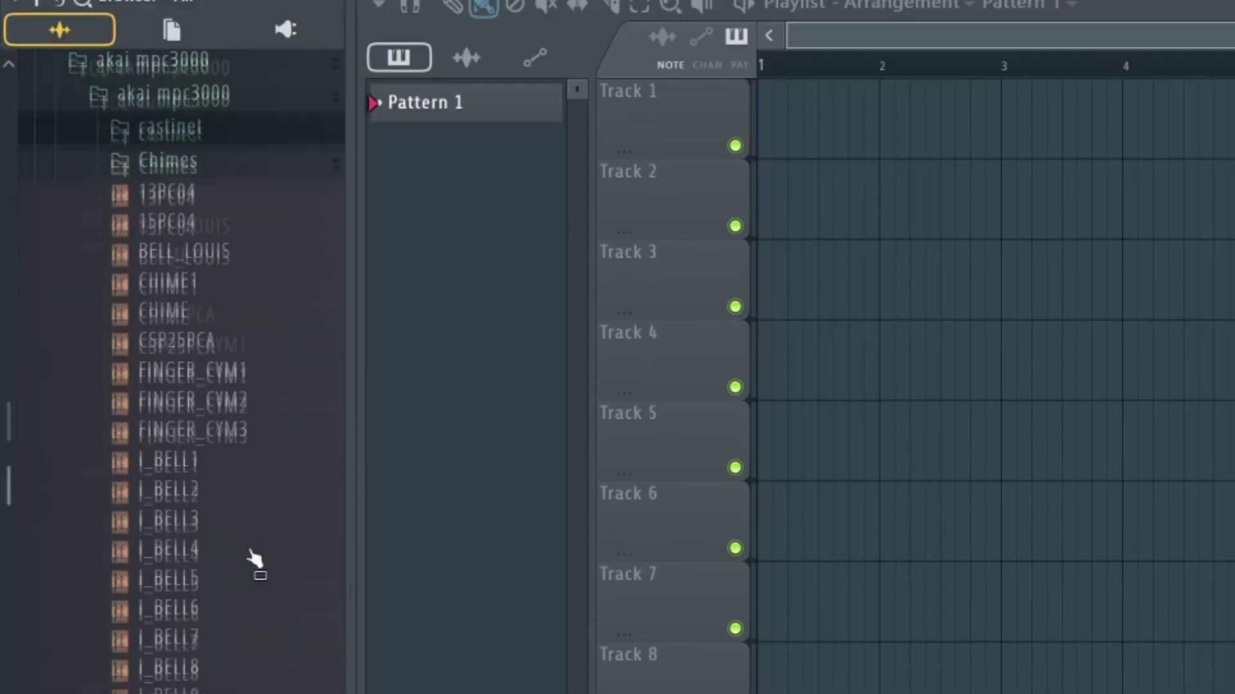
scroll(256, 558, "down", 3)
scroll(255, 558, "up", 3)
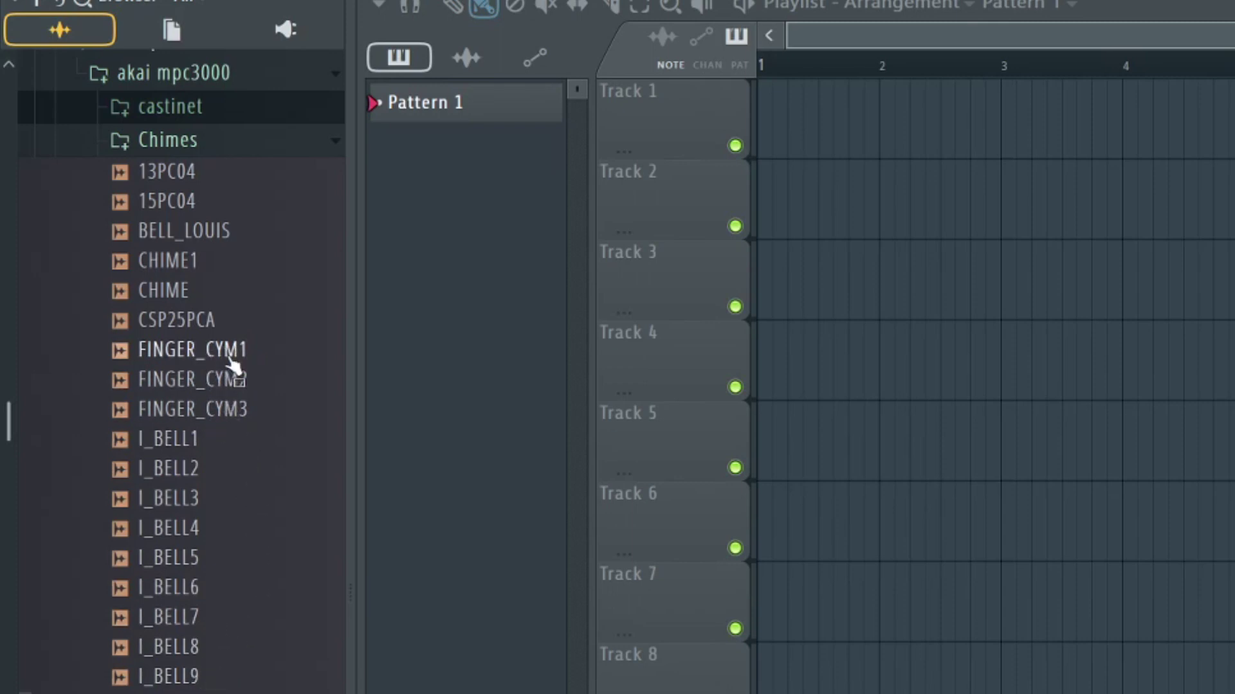
left_click_drag(233, 356, 230, 352)
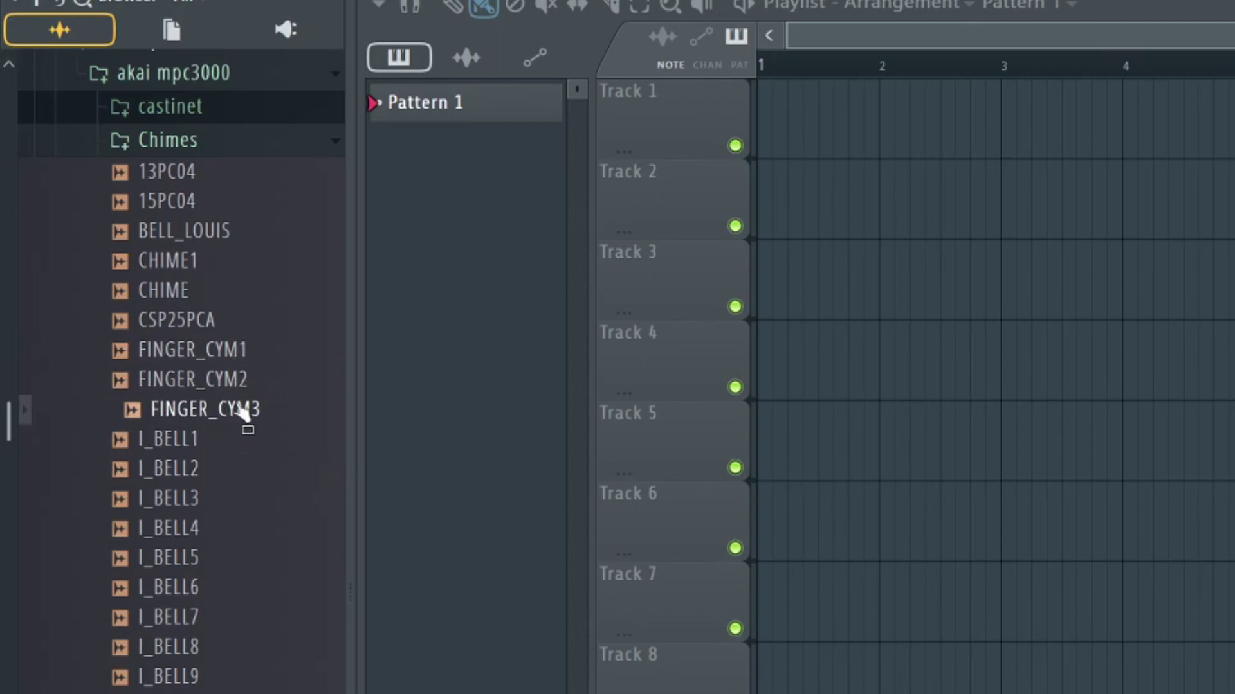
left_click_drag(245, 413, 206, 693)
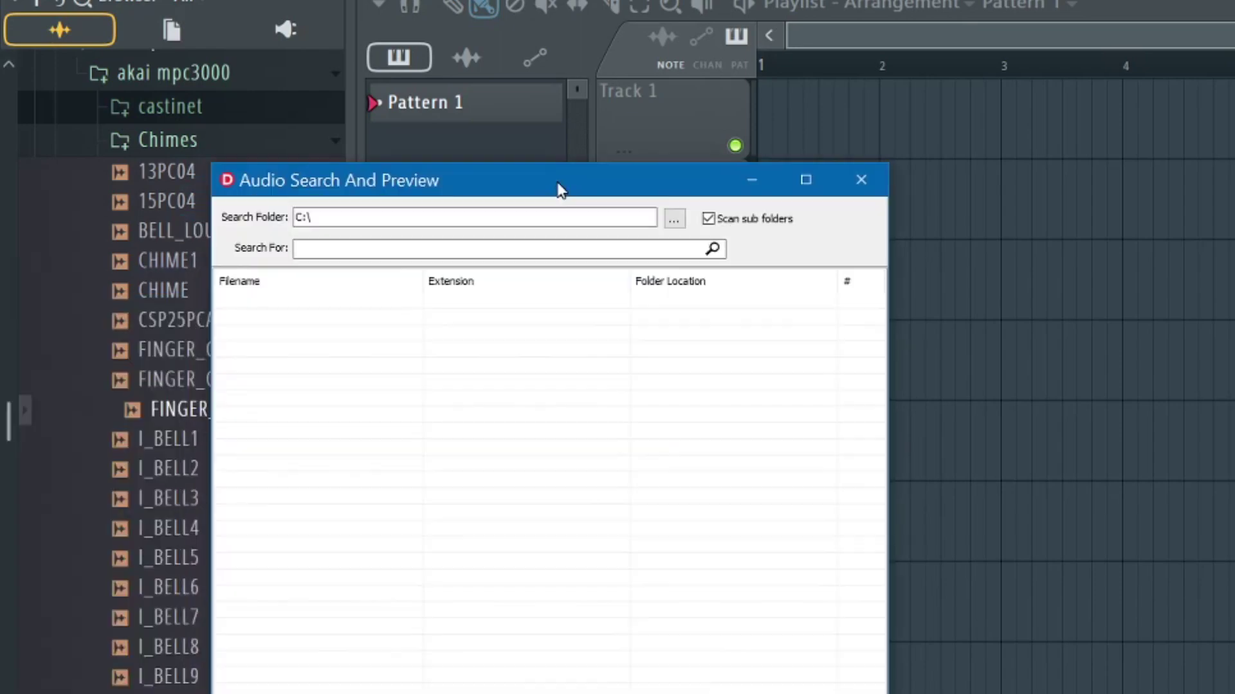
- Move the search window up-left and set its search folder to D:\M\Drum Kits\
left_click_drag(559, 187, 414, 51)
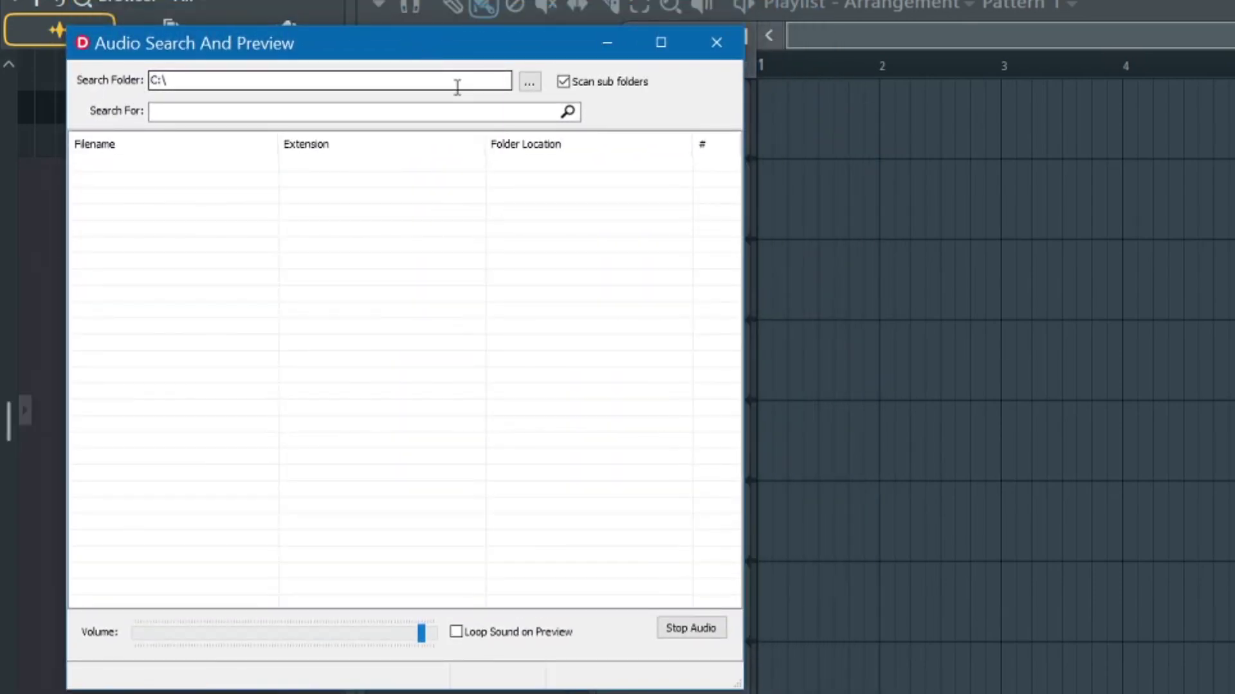
left_click(529, 82)
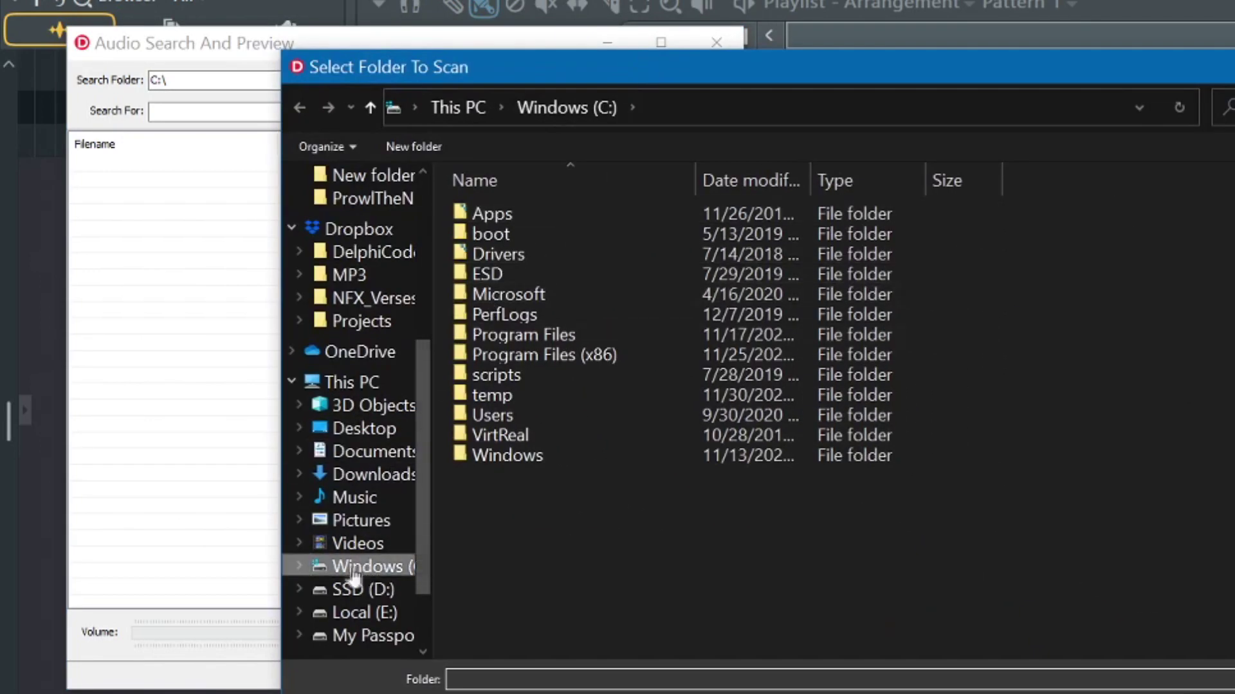
left_click(300, 589)
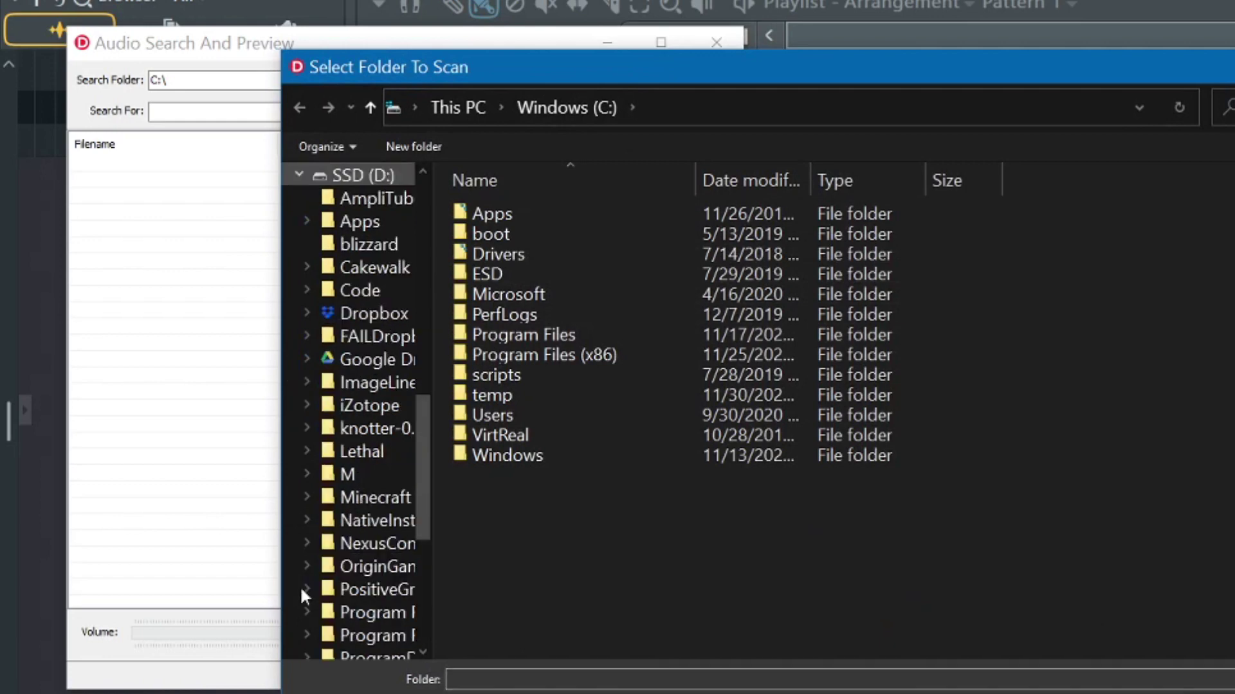
left_click(349, 477)
left_click(508, 277)
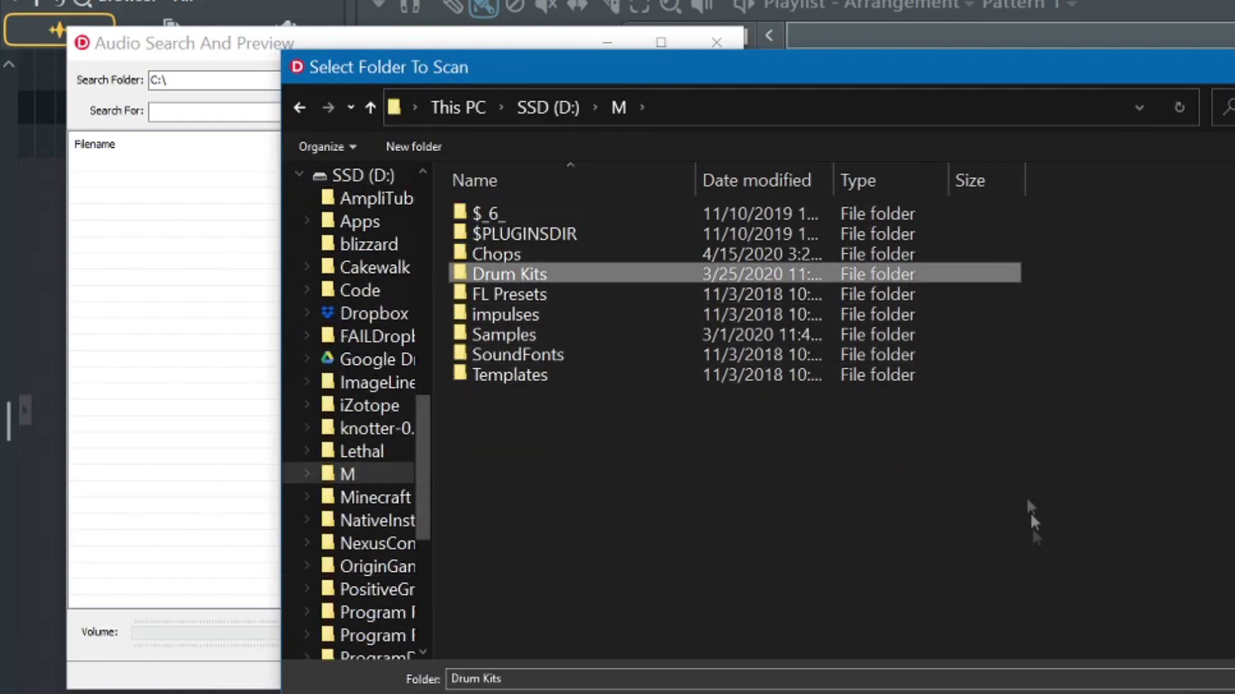
key("Return")
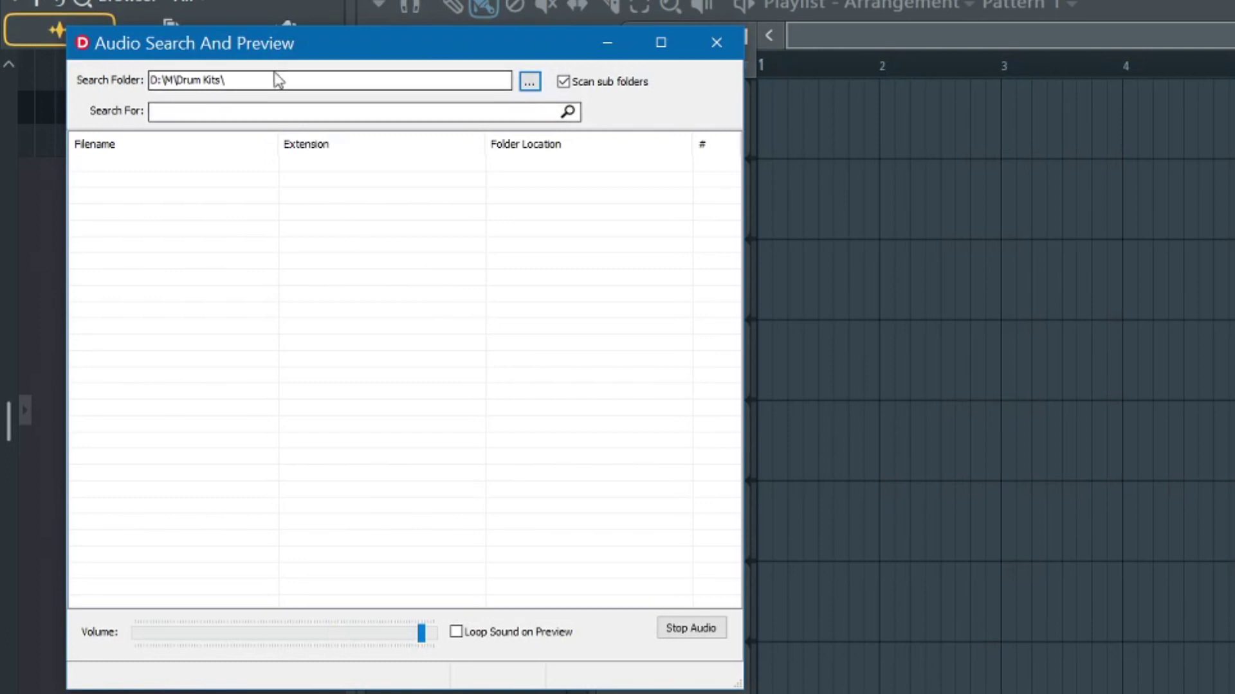
left_click(224, 82)
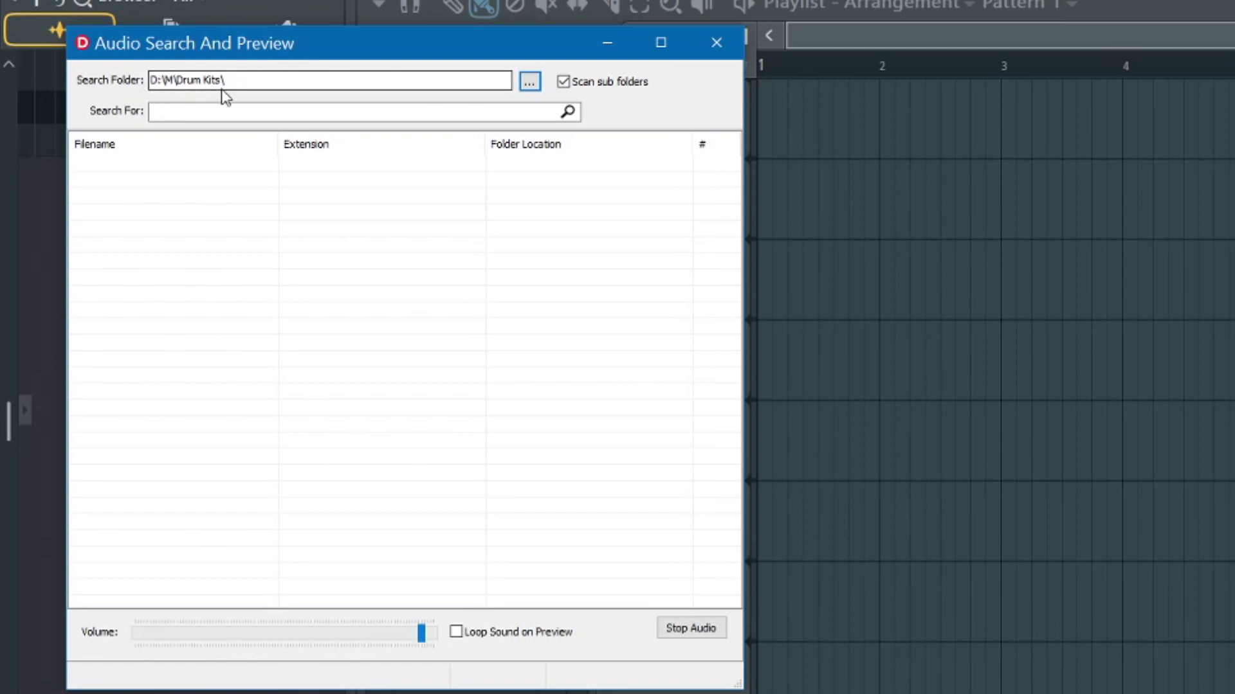
- Search Drum Kits and its subfolders for 'cym', then preview FINGER_CYM1.WAV
left_click_drag(223, 82, 157, 79)
left_click(232, 83)
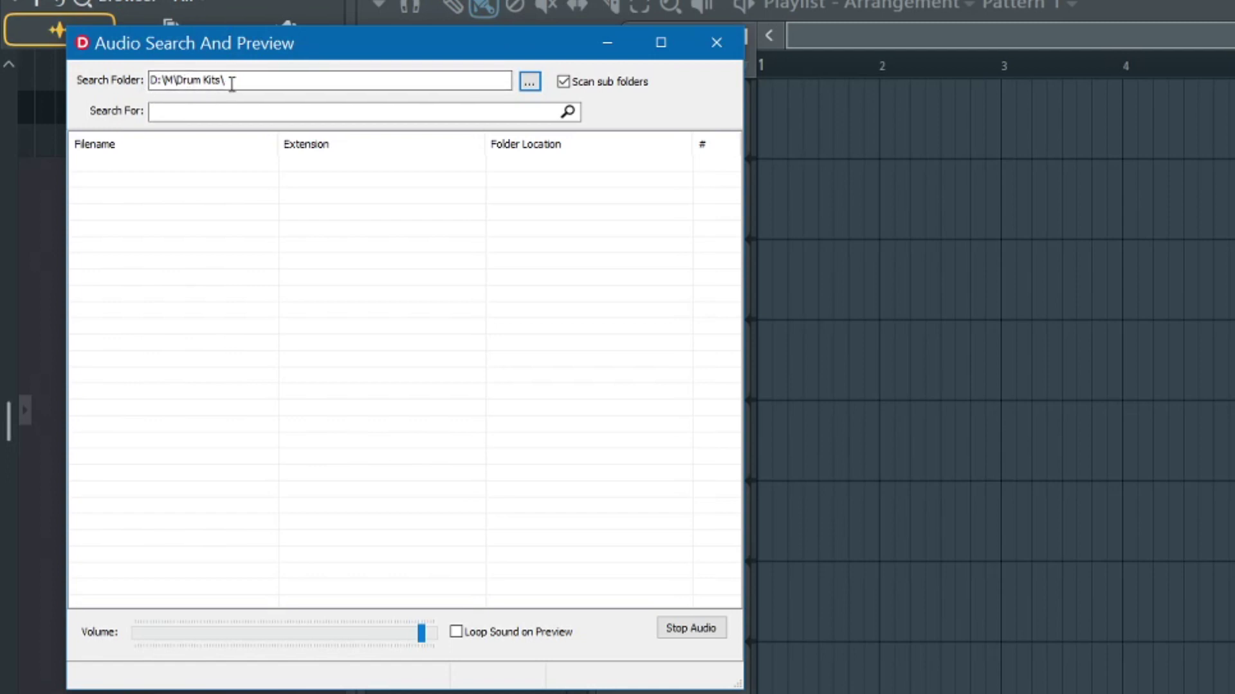
left_click(207, 113)
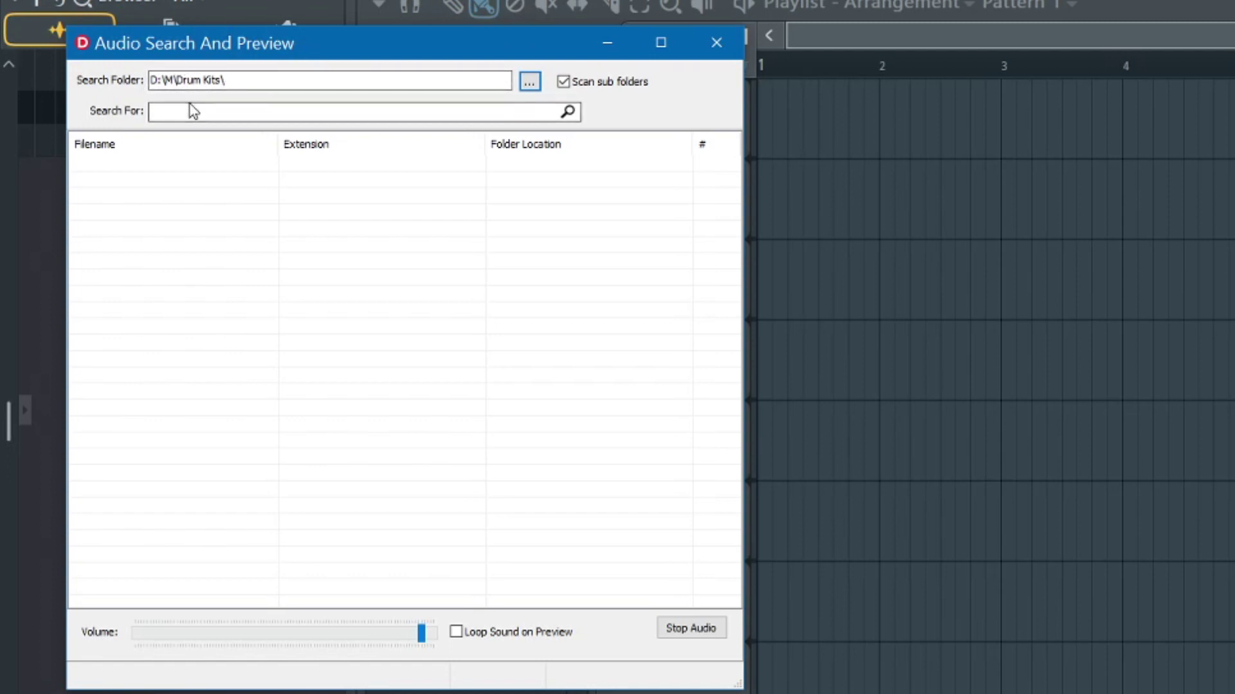
left_click(188, 113)
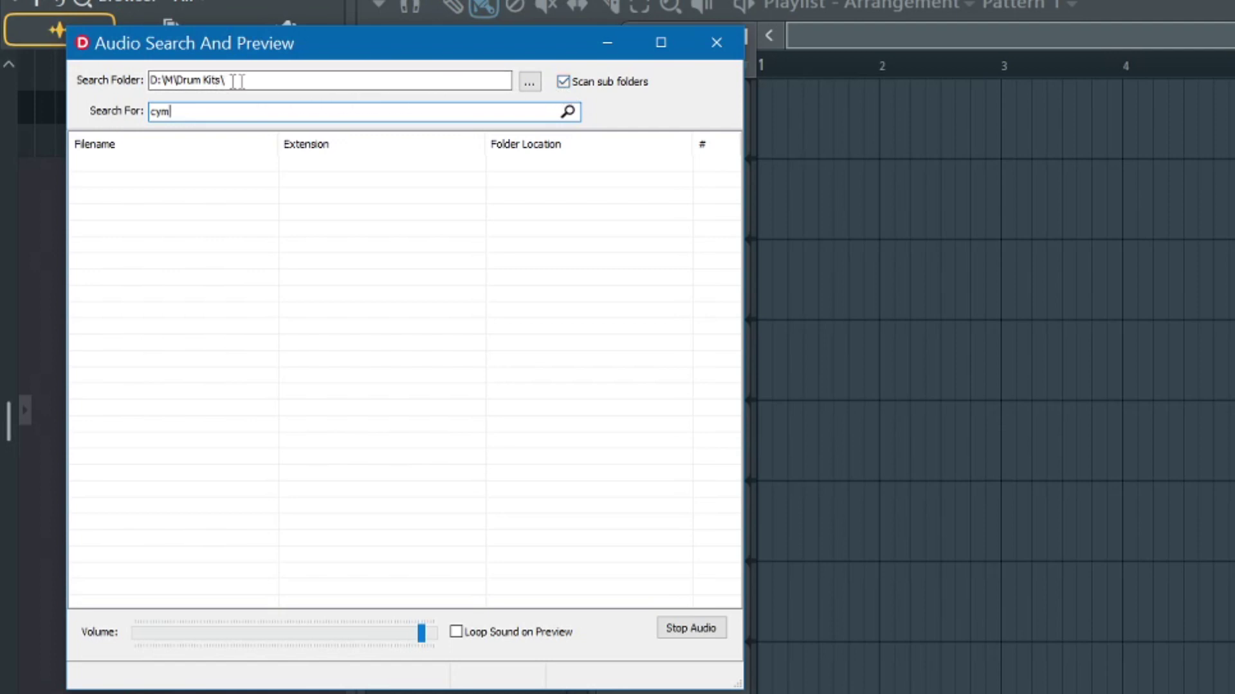
left_click(568, 113)
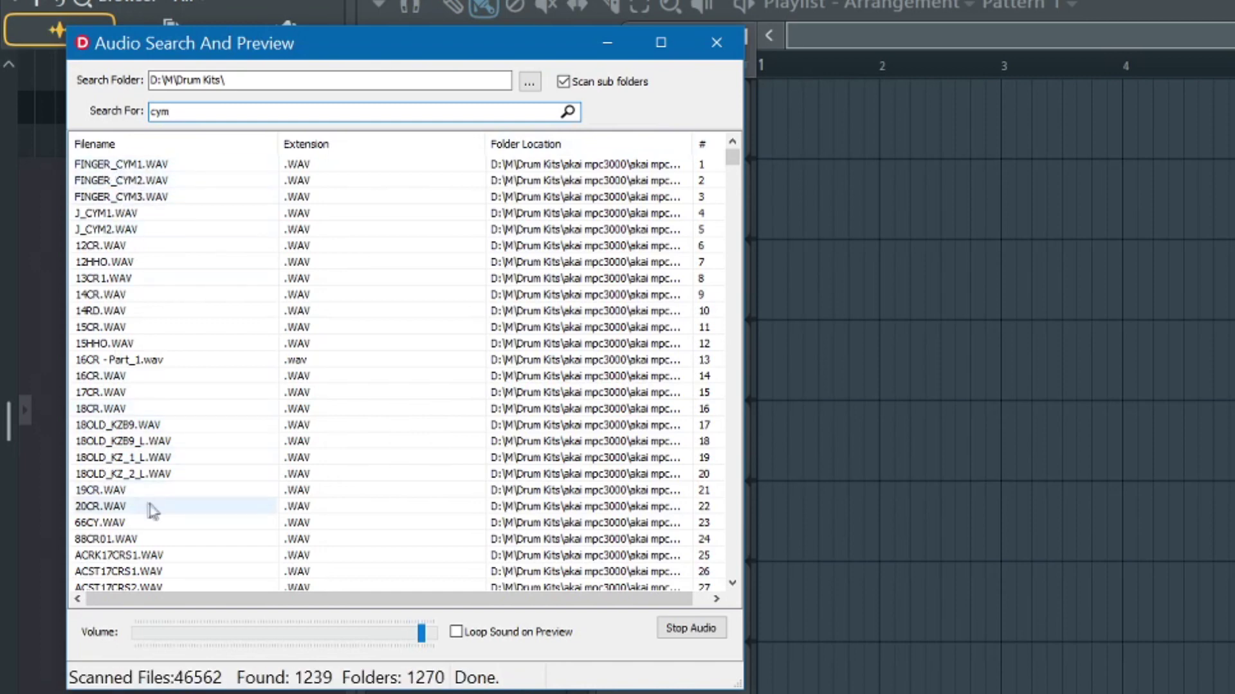
left_click(131, 164)
- Preview FINGER_CYM2, FINGER_CYM3 and J_CYM1, then step back up to FINGER_CYM1
left_click(135, 180)
left_click(138, 197)
left_click(141, 207)
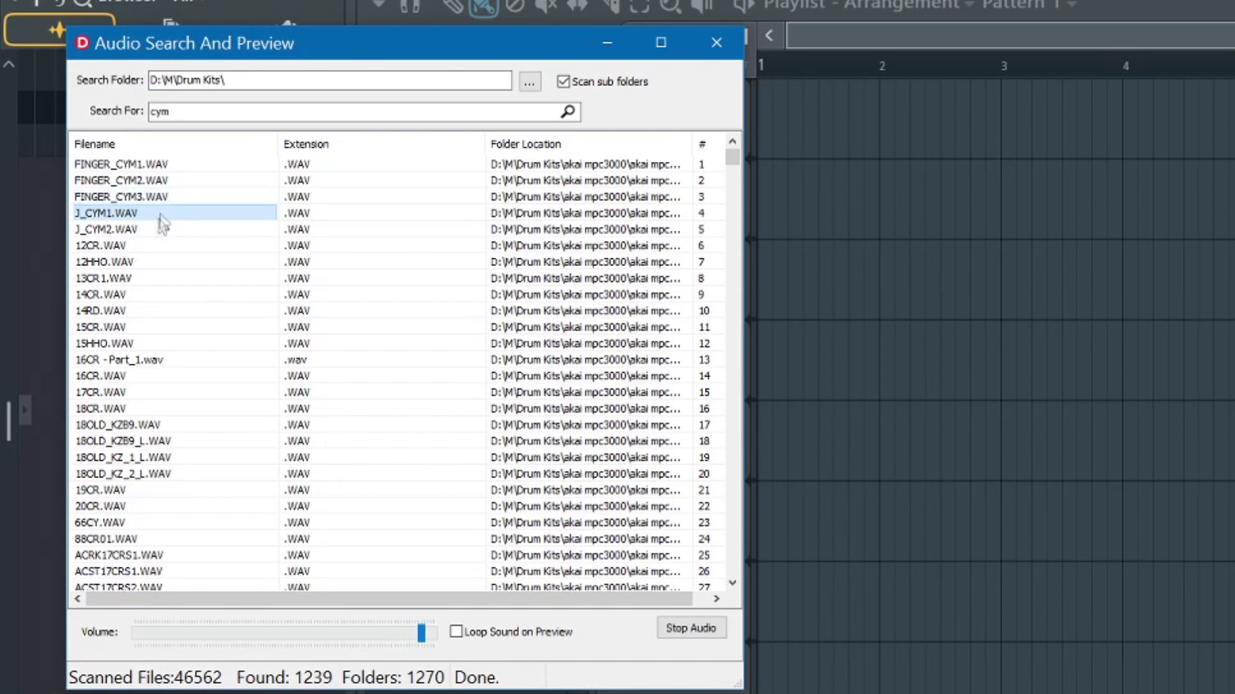
key("Up")
key("Up")
key("Up")
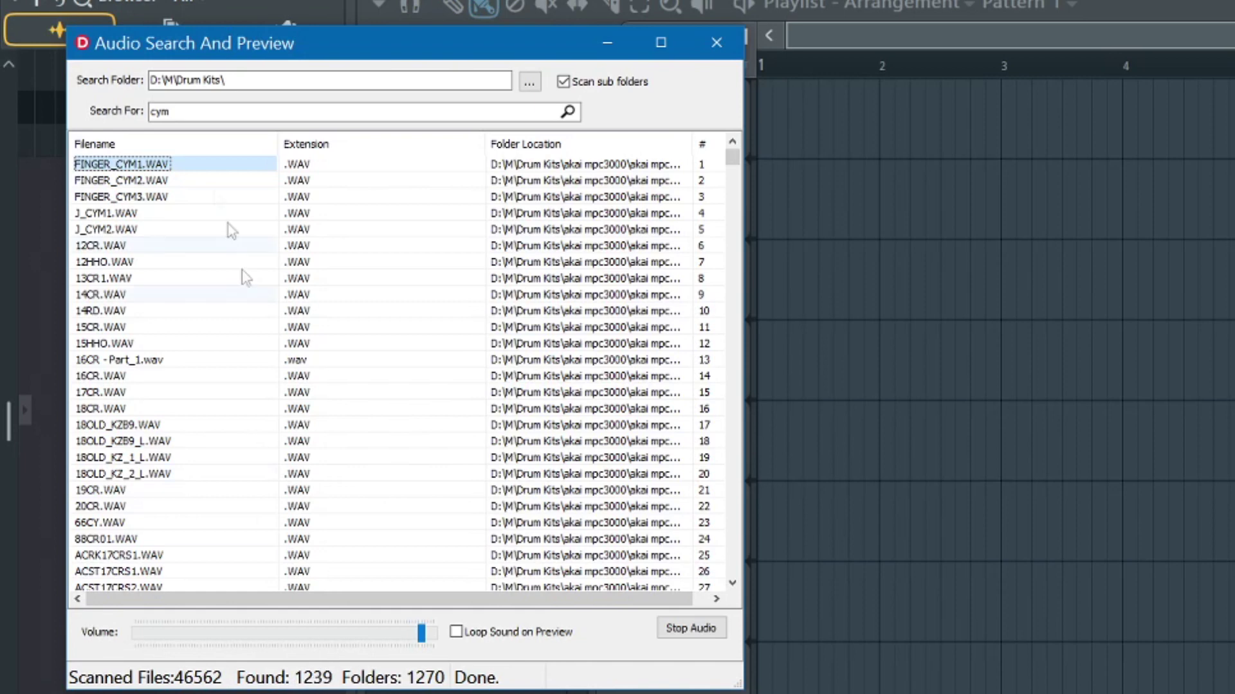
- Narrow the Extension column and widen Folder Location to show full sample paths
left_click(172, 112)
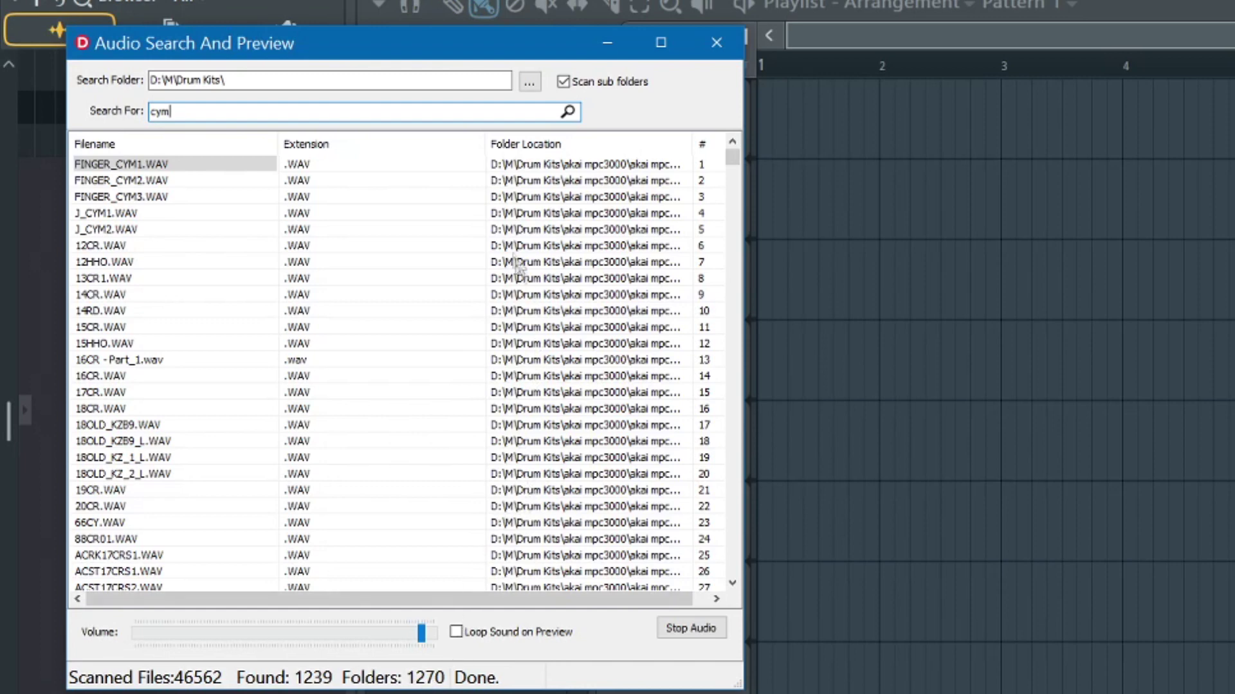
left_click_drag(484, 133, 344, 134)
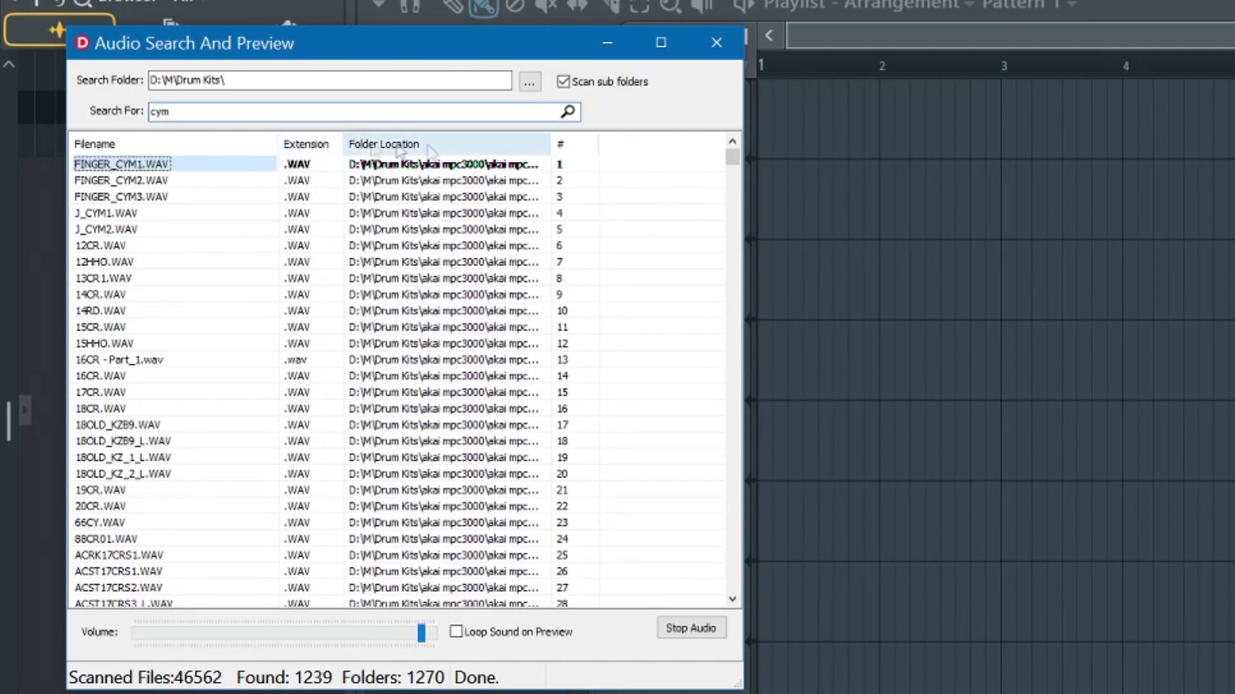
left_click_drag(550, 142, 668, 143)
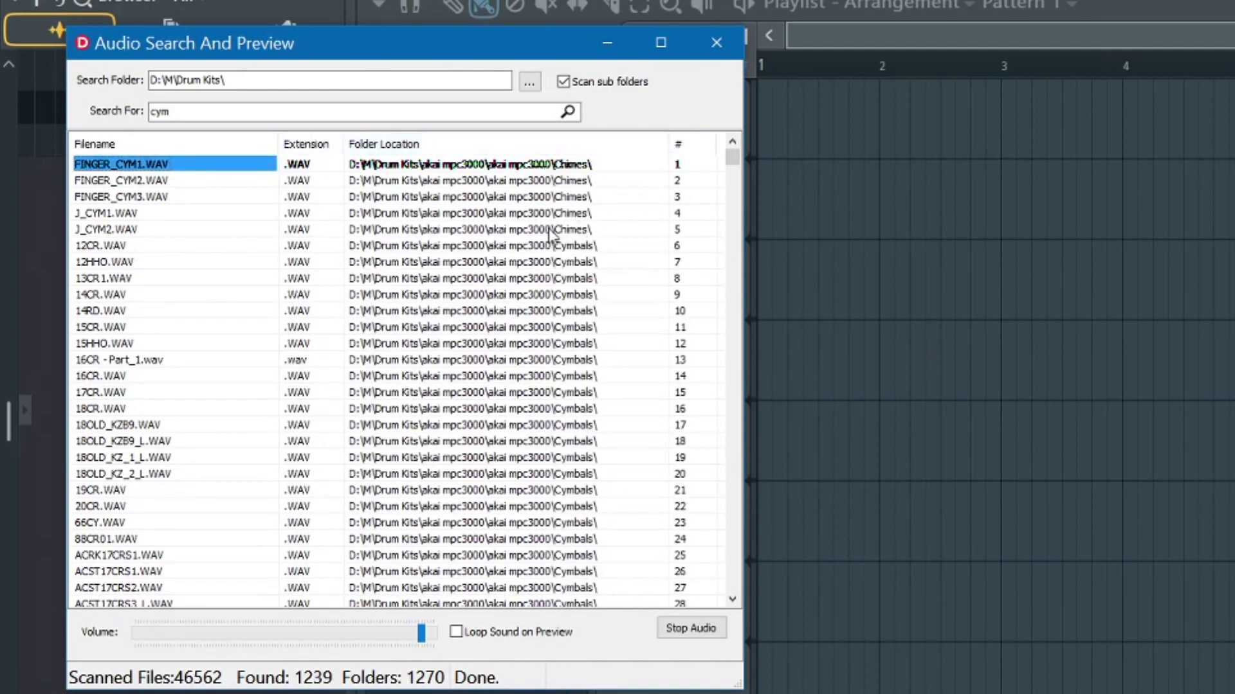
scroll(547, 233, "down", 6)
scroll(537, 227, "up", 6)
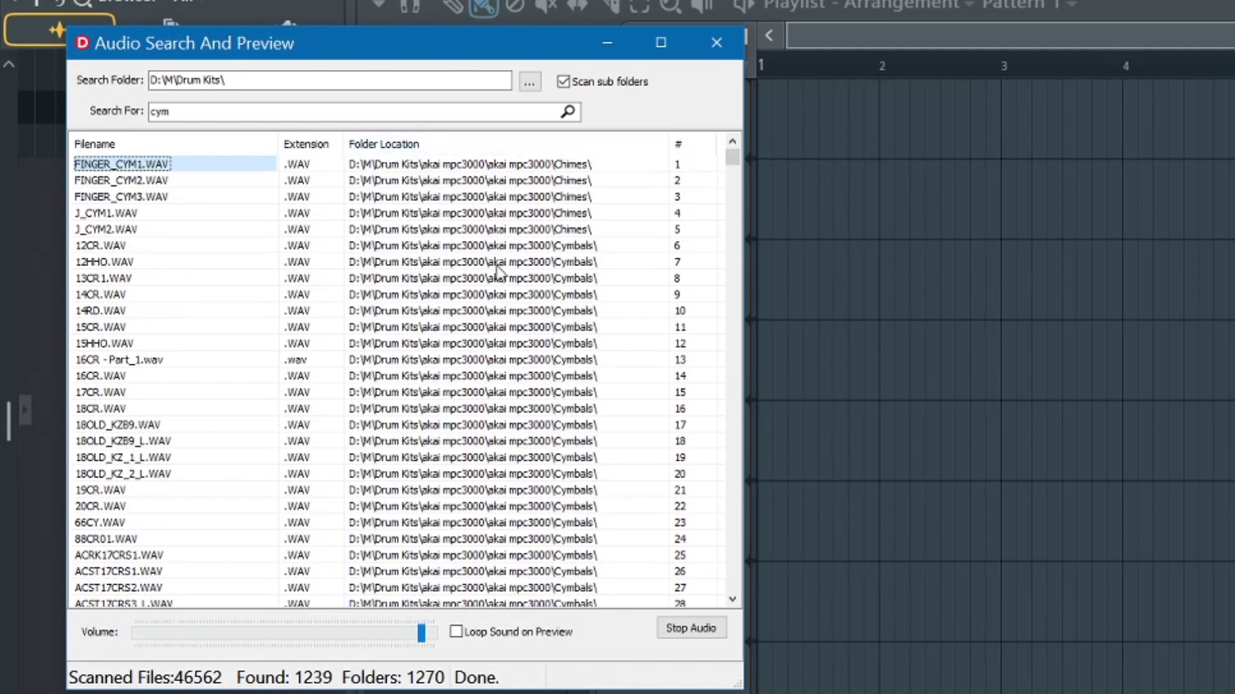
scroll(454, 310, "down", 20)
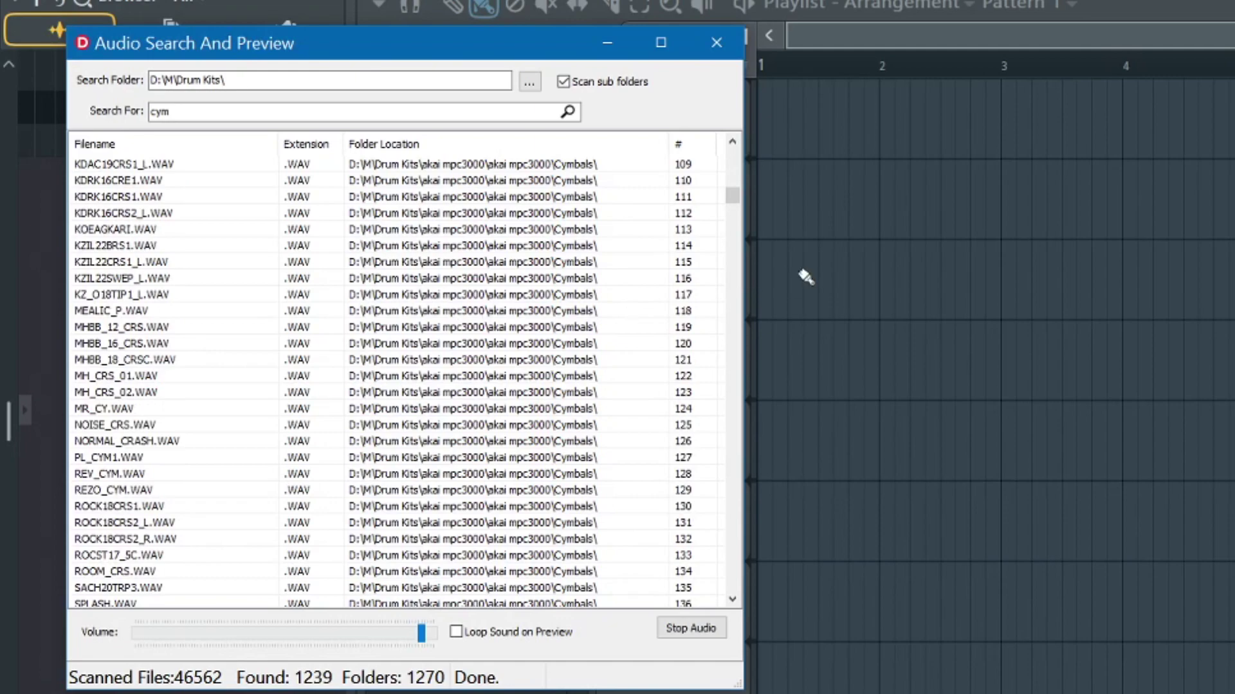
left_click_drag(731, 198, 754, 383)
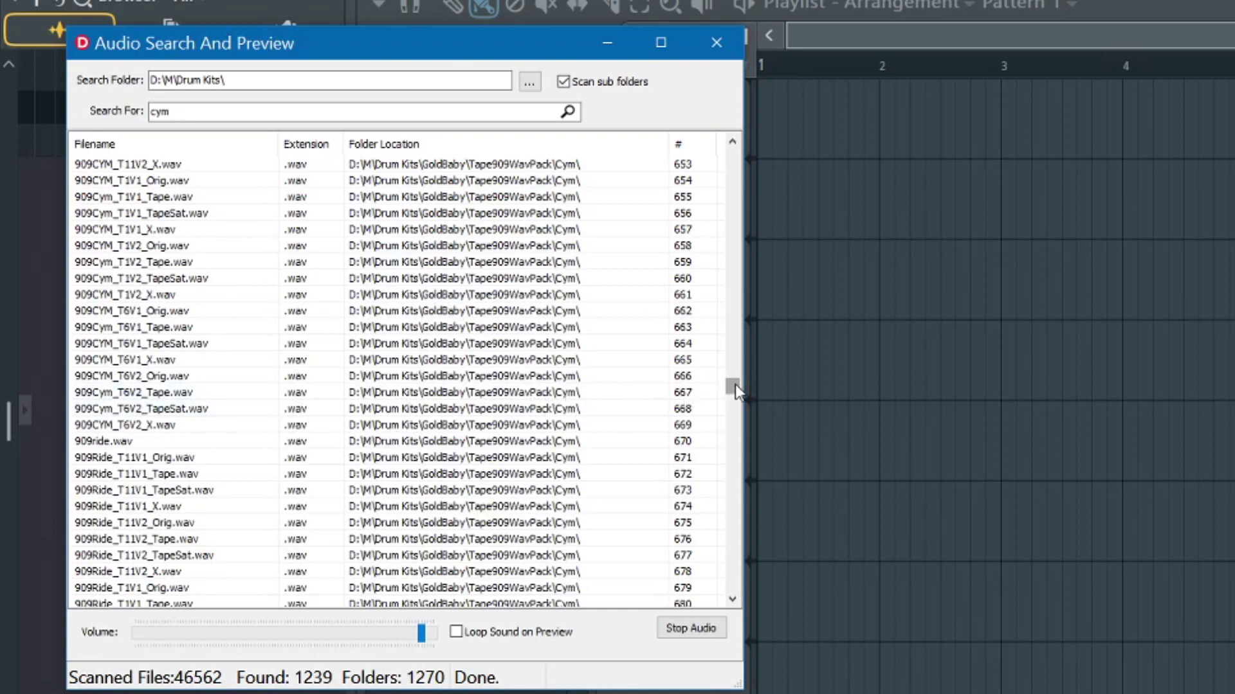
left_click_drag(735, 385, 741, 472)
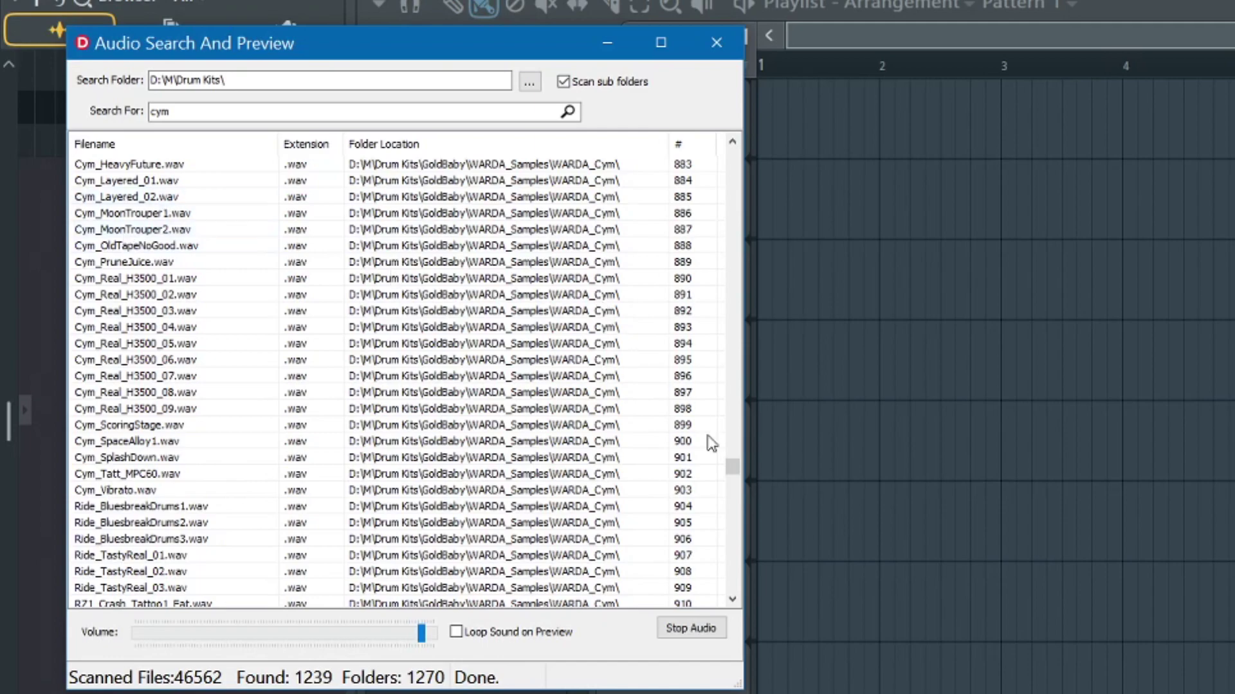
left_click_drag(735, 469, 732, 297)
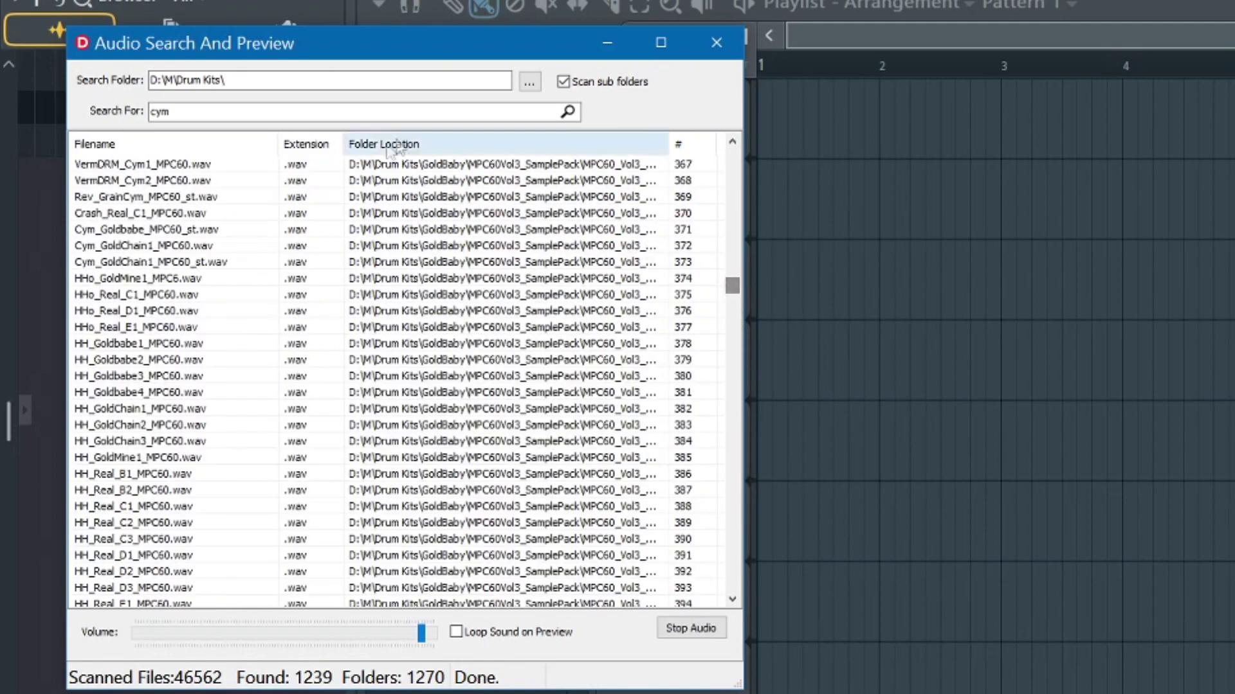
left_click_drag(198, 110, 108, 109)
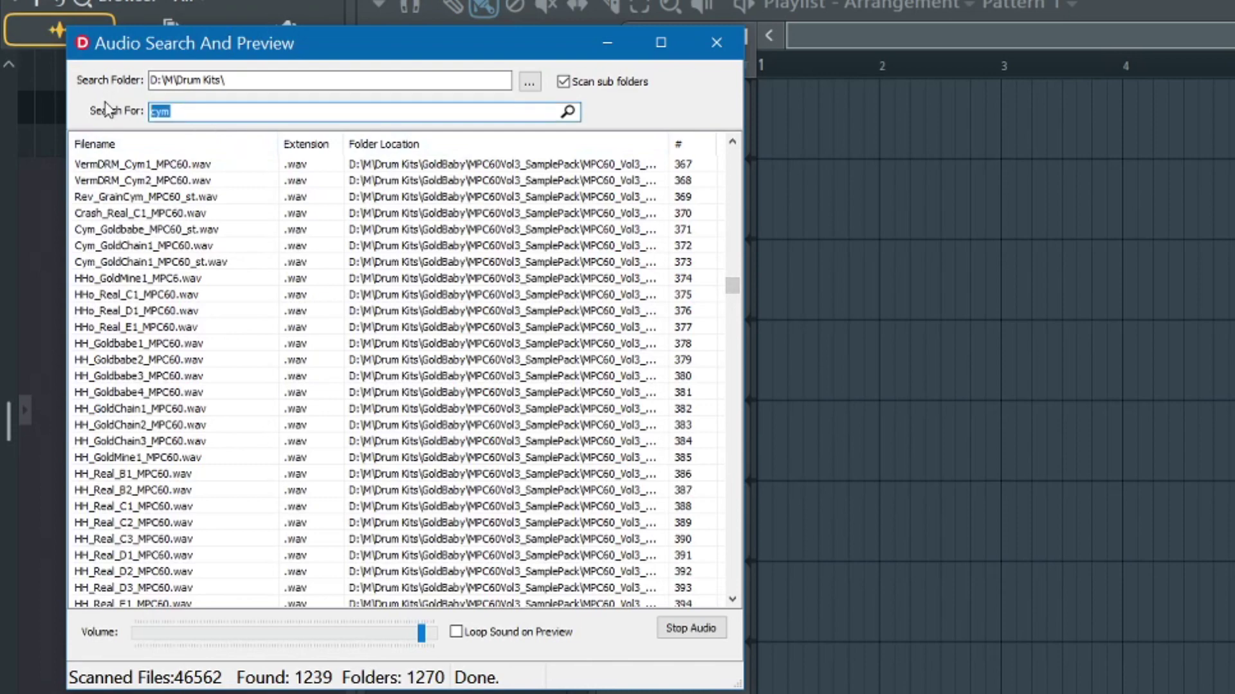
type("808")
key("Return")
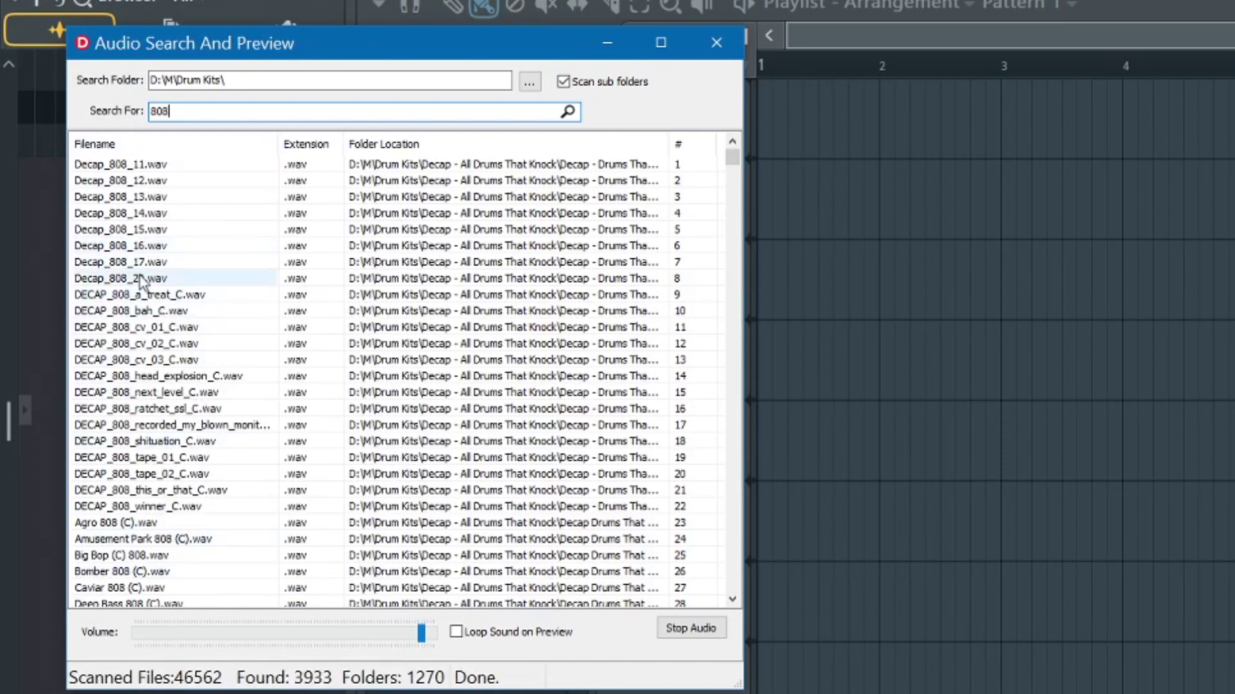
left_click(138, 198)
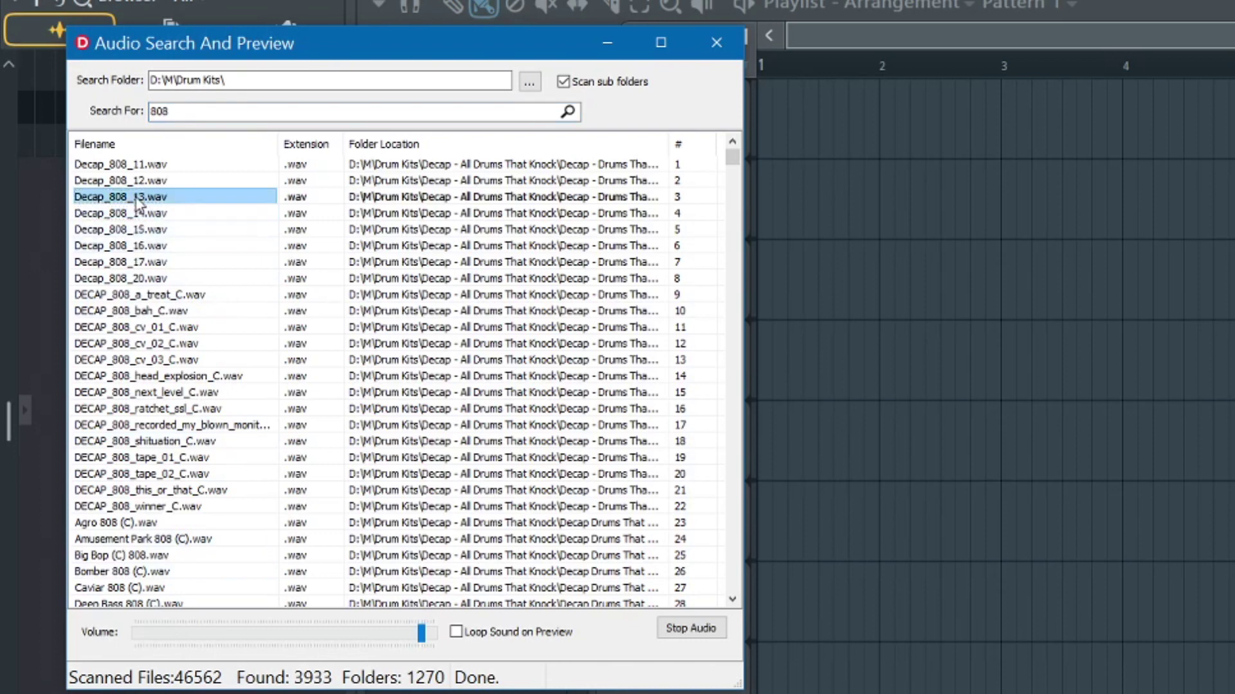
left_click(693, 630)
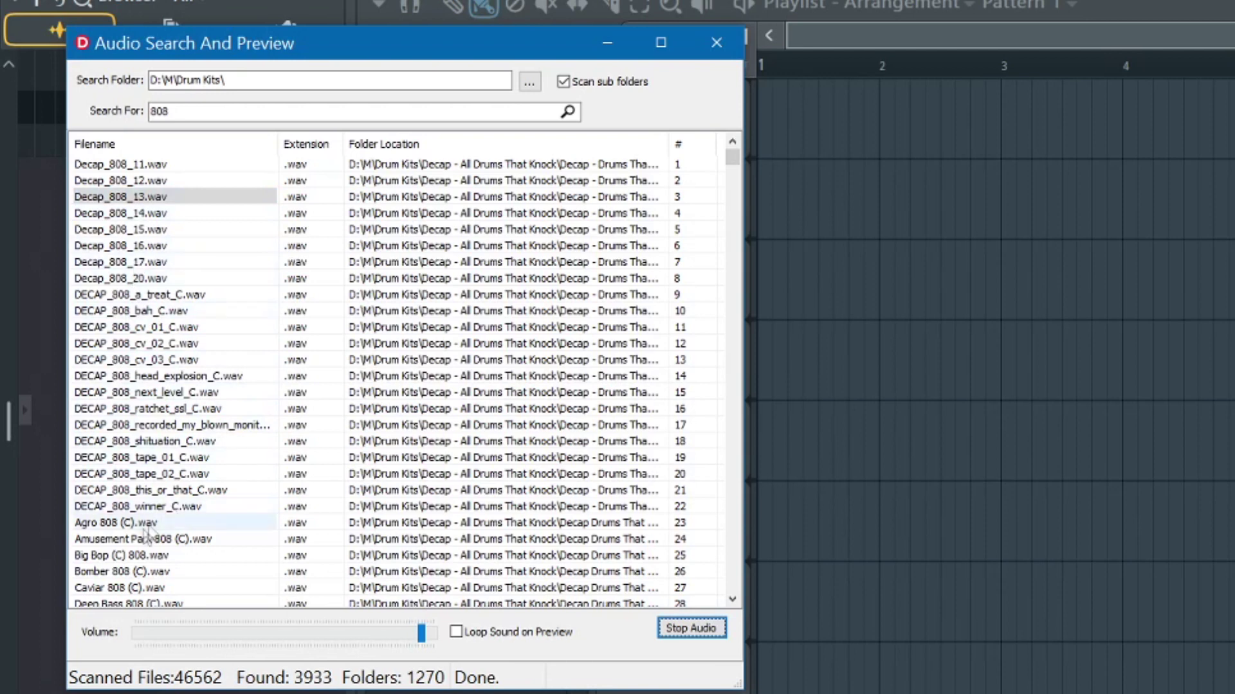
double_click(193, 111)
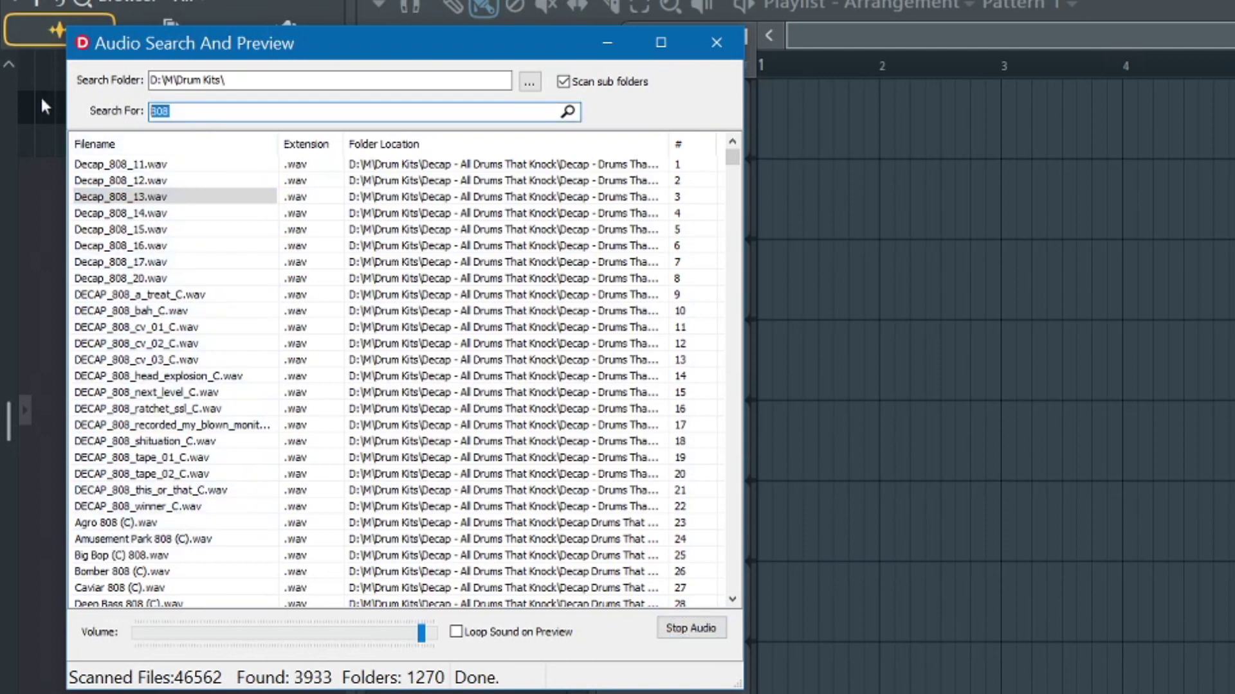
type("cym")
key("Return")
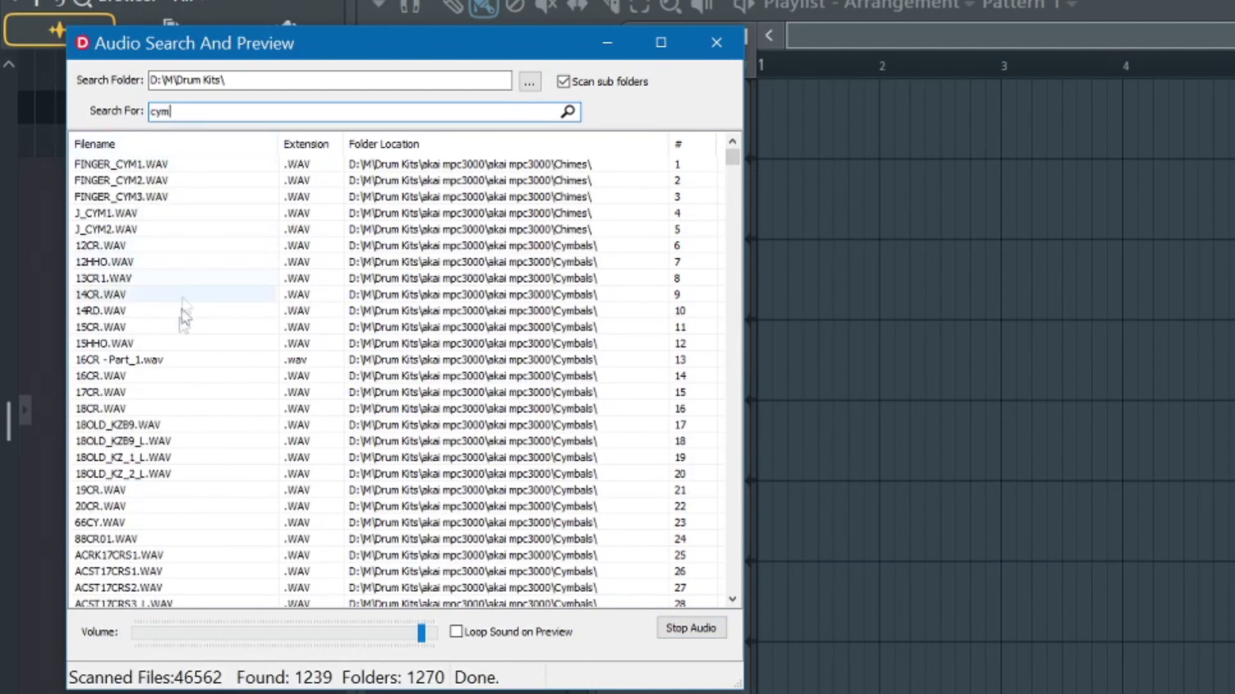
- Drop FINGER_CYM1.WAV onto Track 1 at bar 3, then return to the search window
left_click(111, 166)
left_click_drag(111, 166, 905, 212)
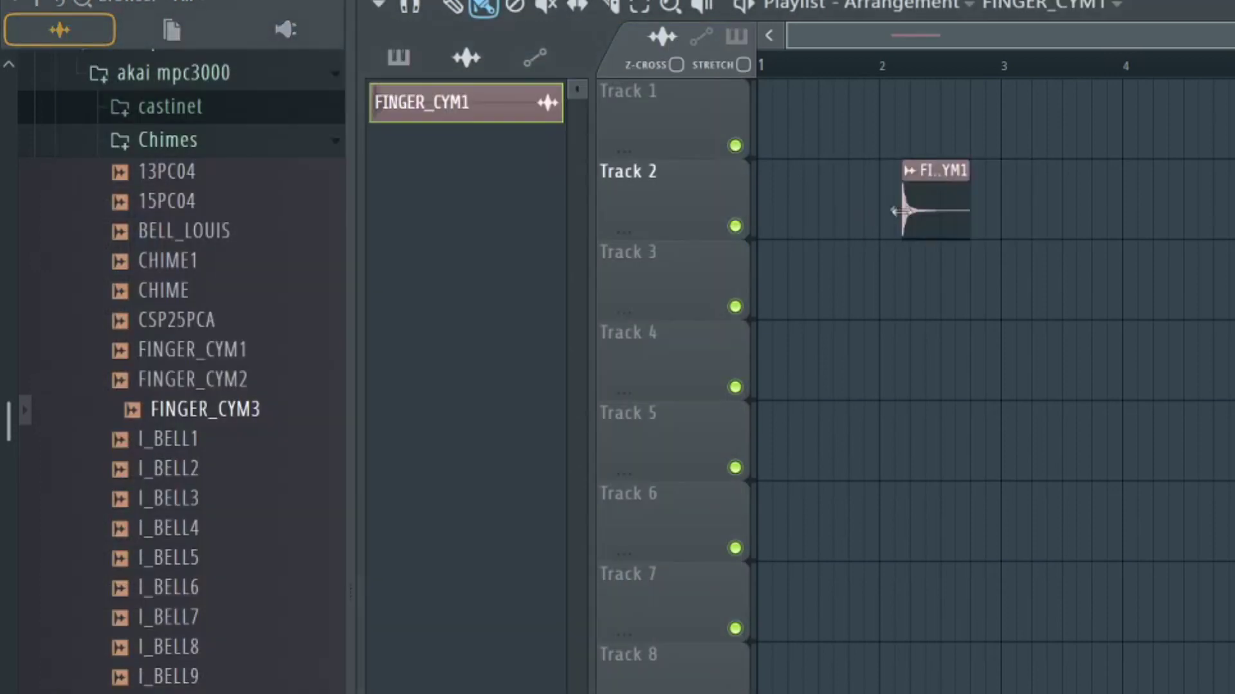
left_click_drag(944, 170, 1046, 110)
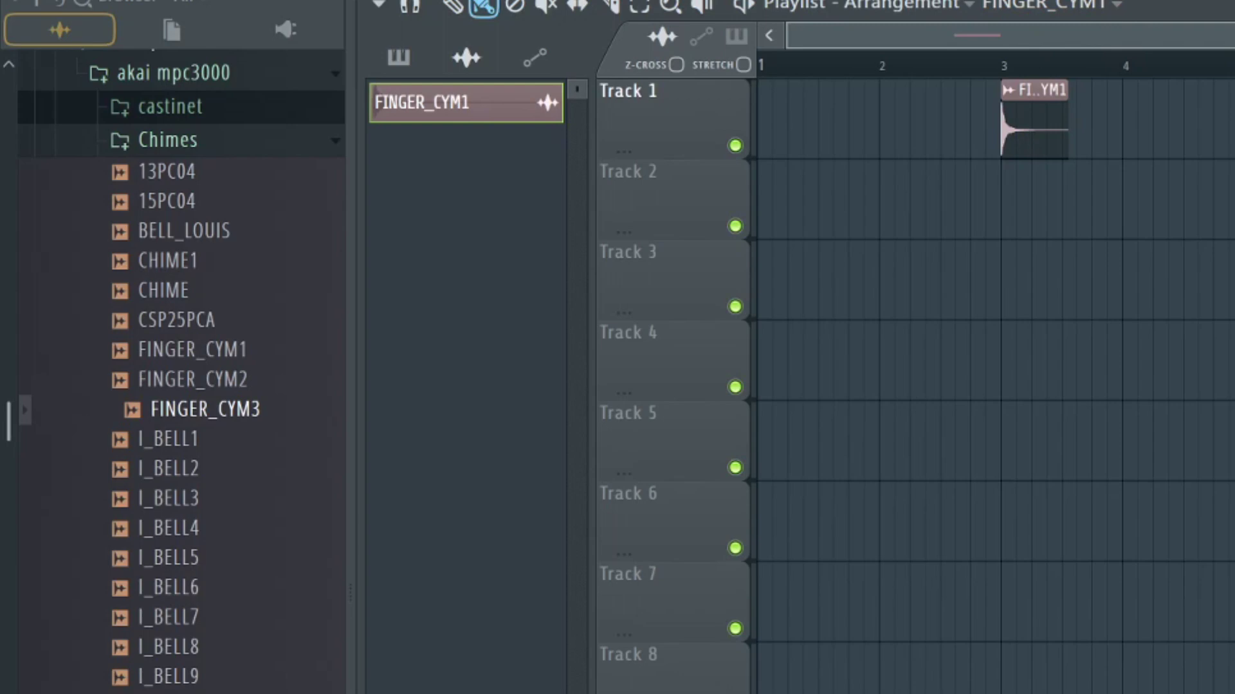
key("alt+Tab")
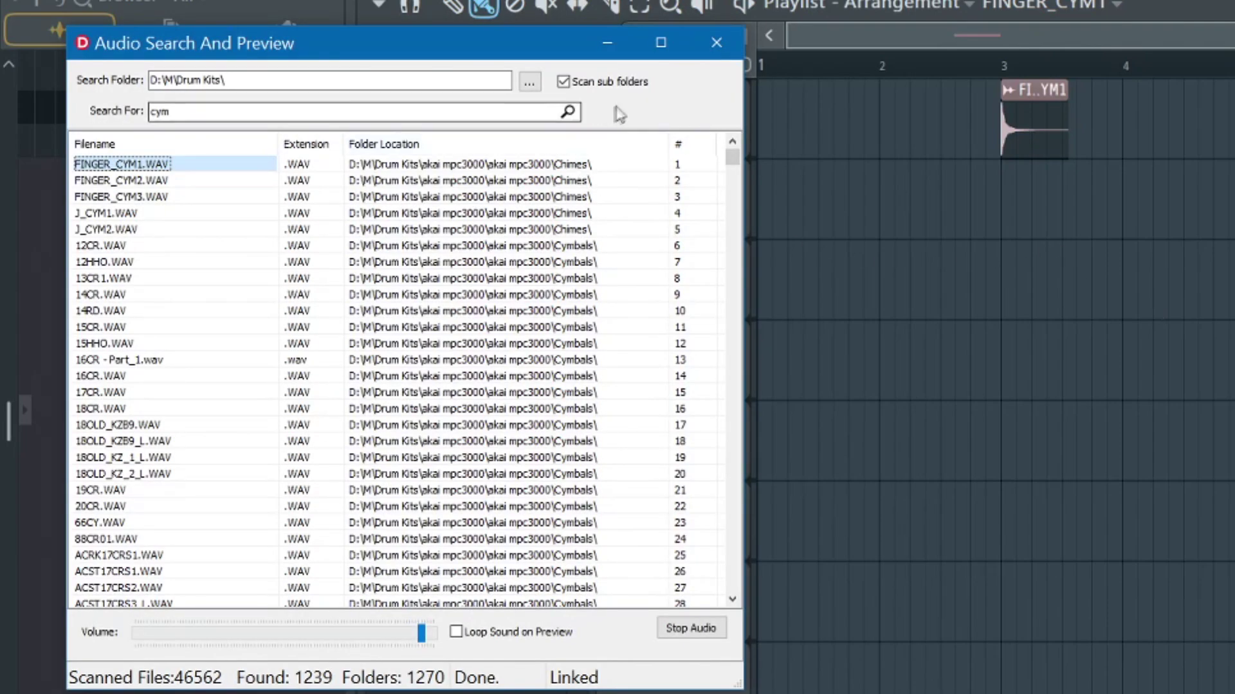